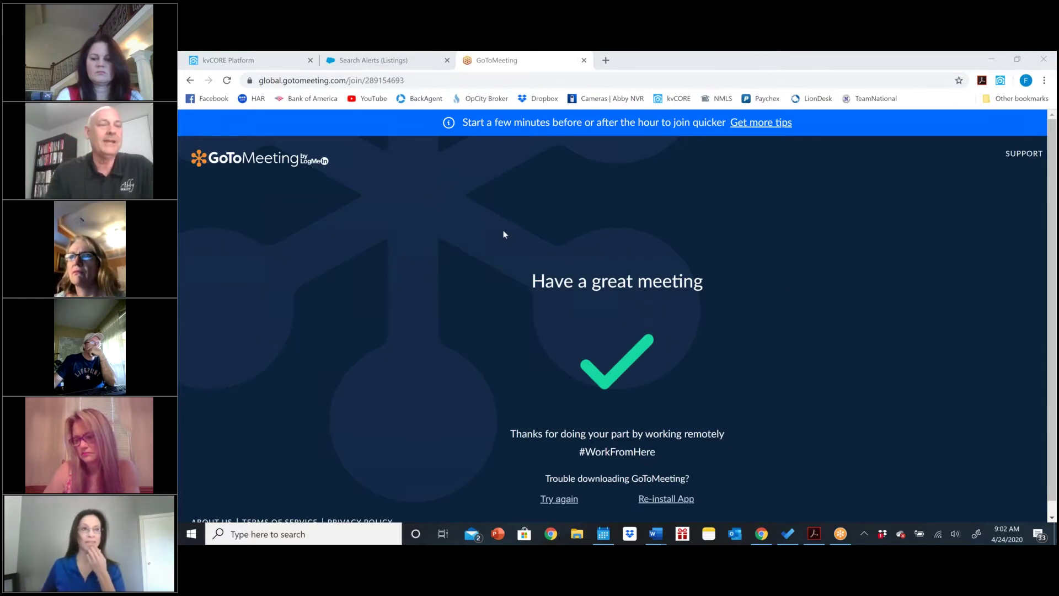
Step: Switch to the kvCORE Platform and open the newest lead's record from the Smart CRM contact list
click(255, 62)
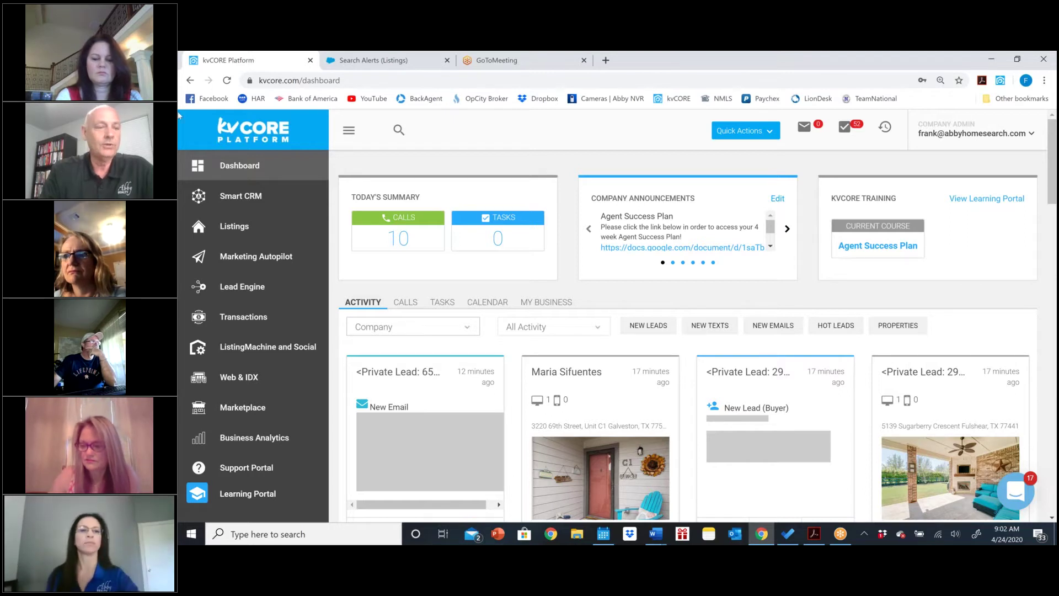
click(242, 198)
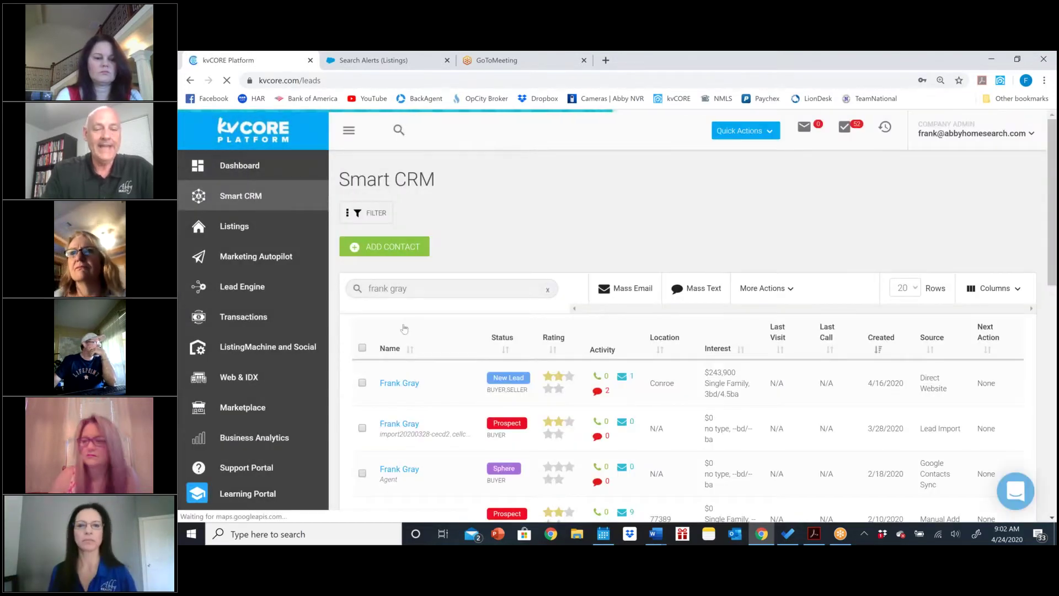
click(410, 385)
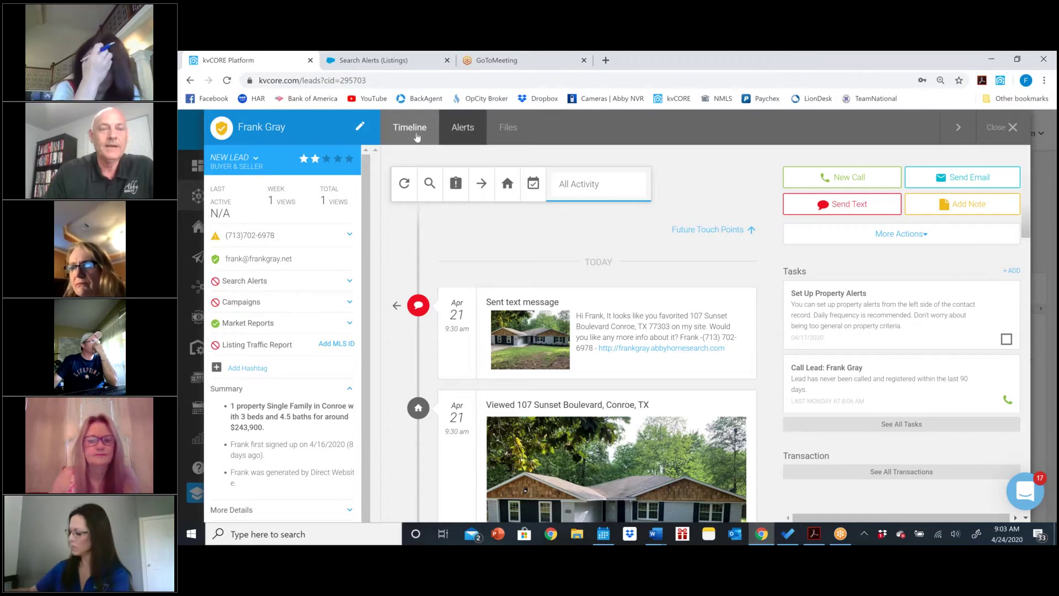
Step: Open the lead's Alert 1 settings for editing
click(469, 131)
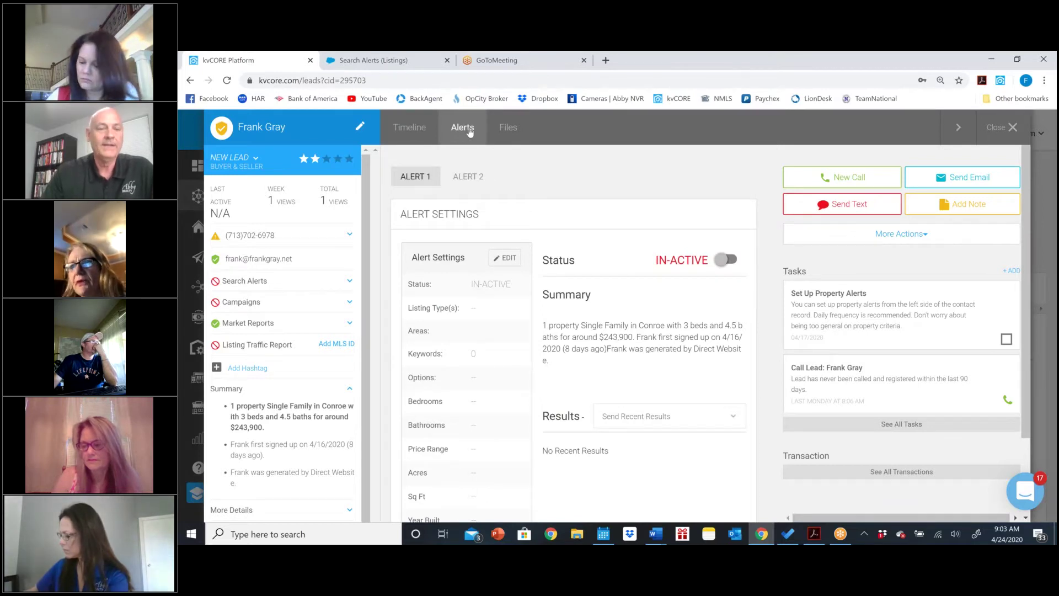
click(507, 259)
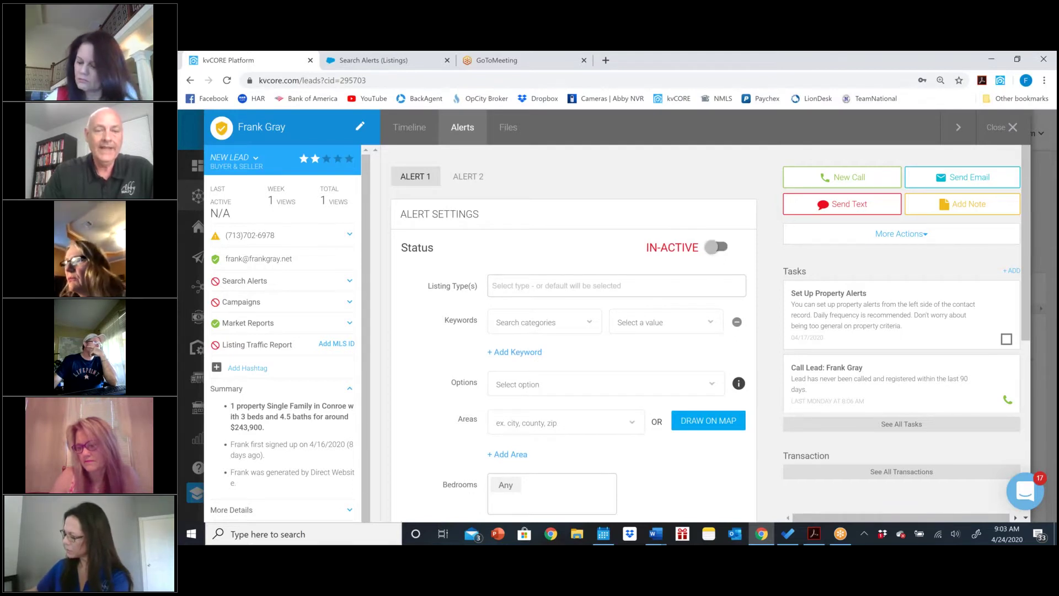
scroll(574, 331, down, 2)
scroll(574, 331, up, 2)
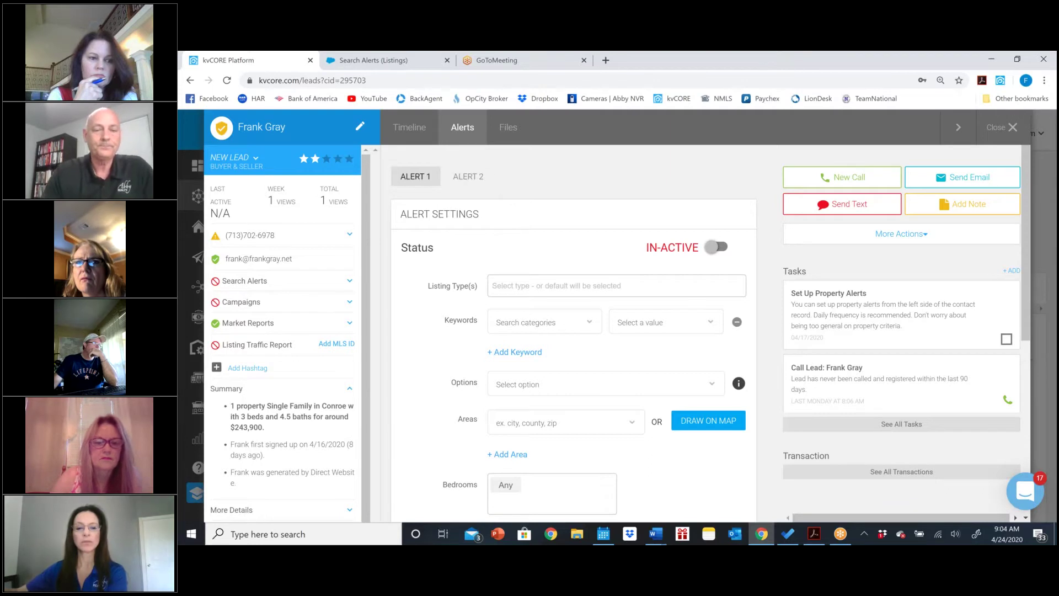
Step: Add Townhouse as a listing type for Alert 1
click(517, 286)
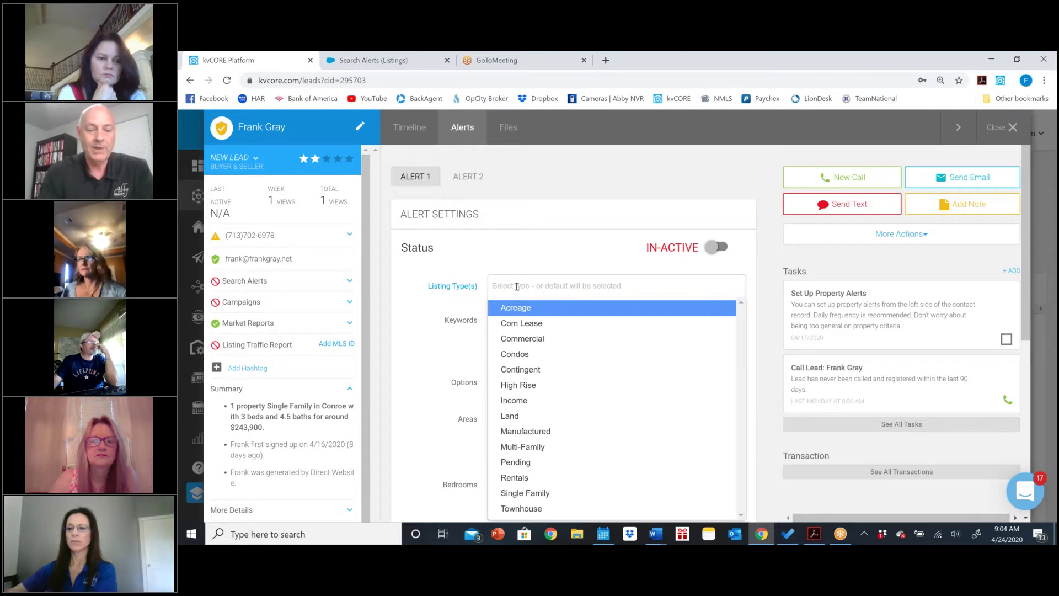
text(t)
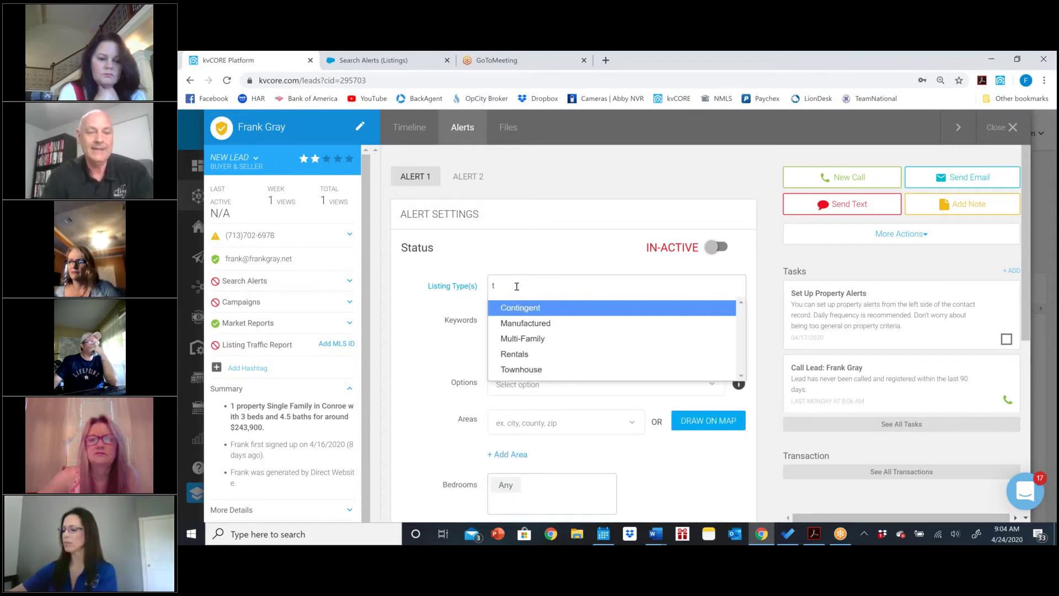
key(Down)
key(Down)
key(Down)
key(Down)
key(Return)
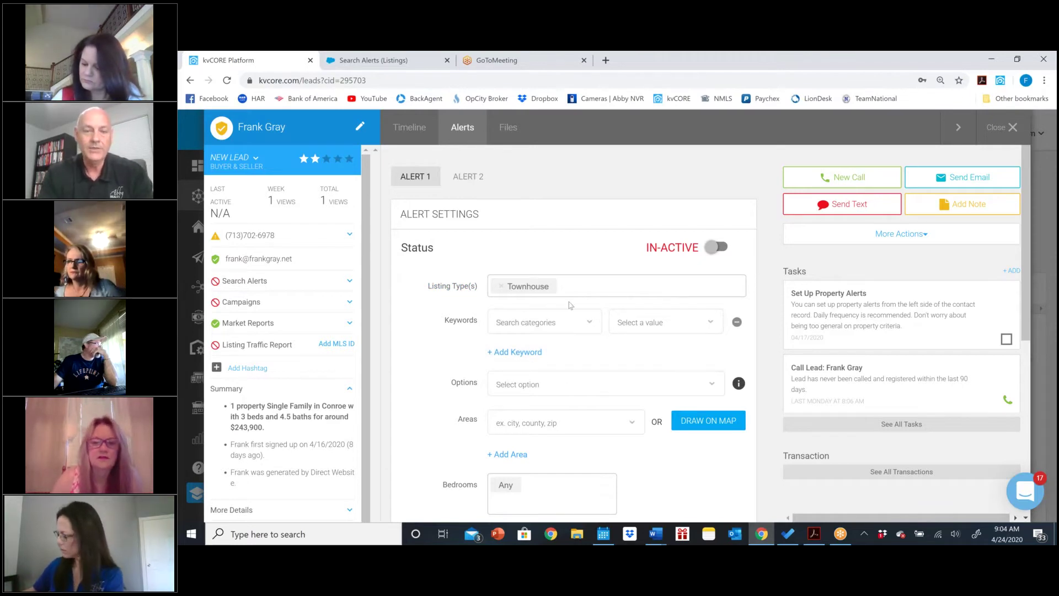
Step: Add Condos and Single Family to the alert's listing types
click(584, 289)
text(condo)
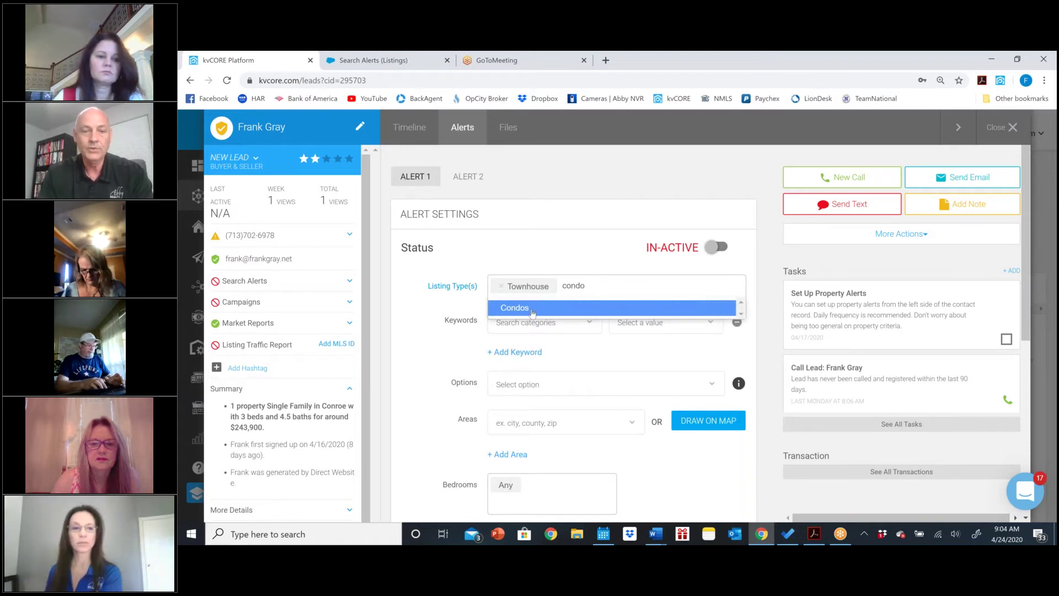
key(Return)
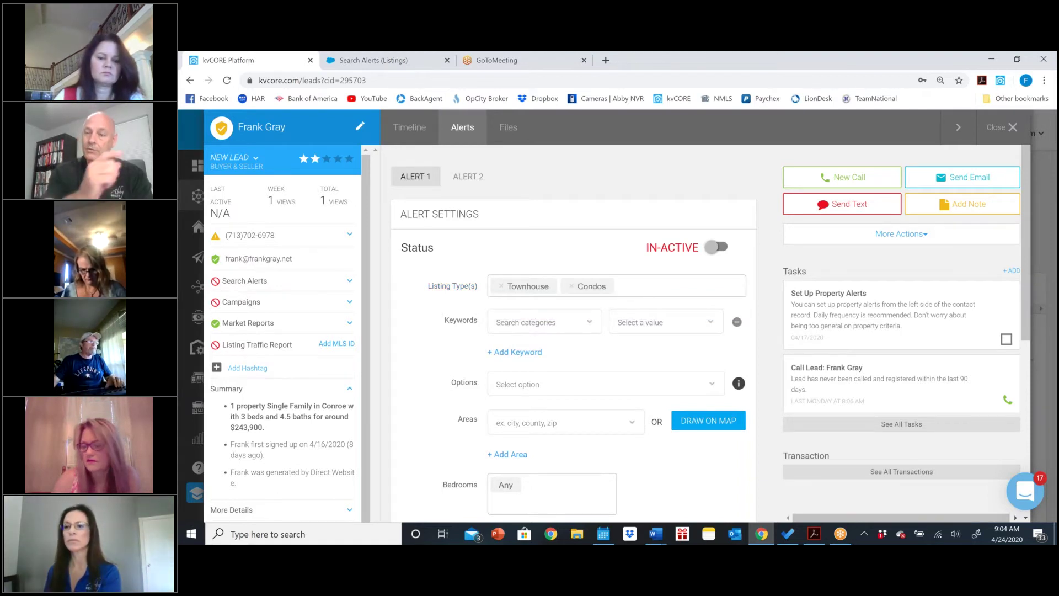
click(628, 286)
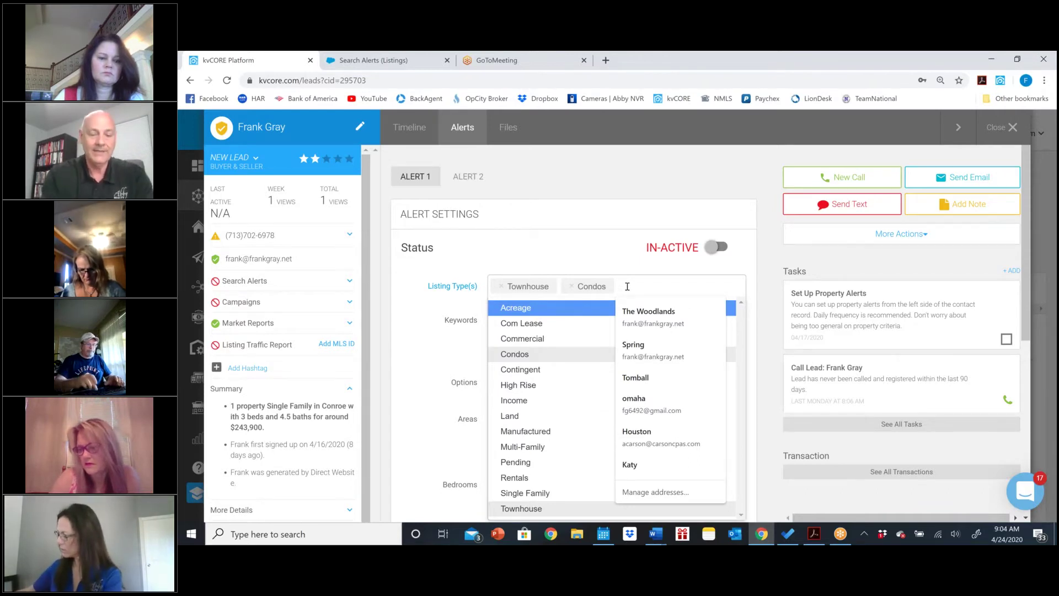
text(s)
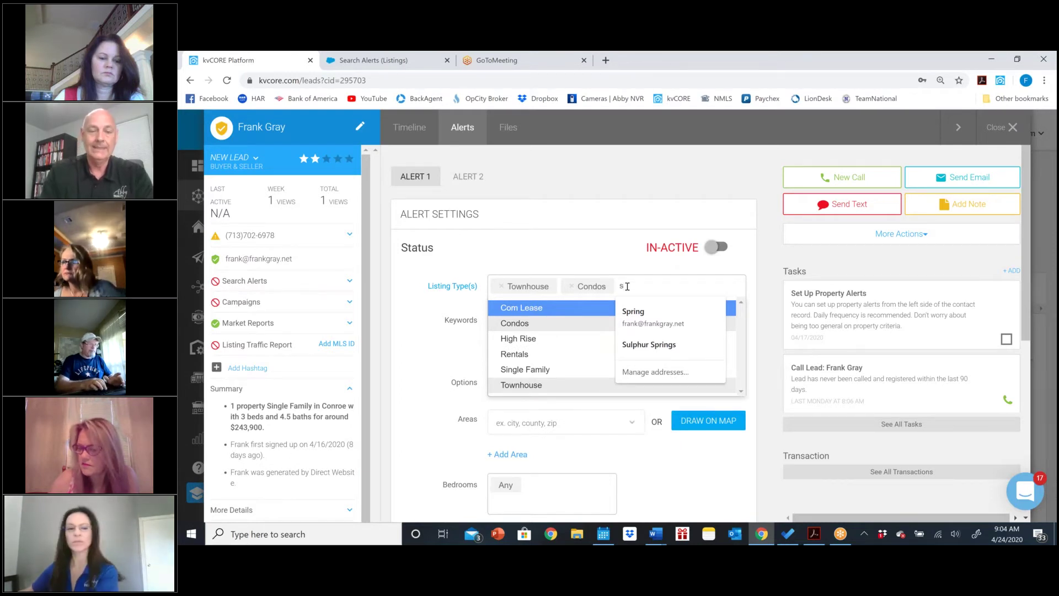
click(530, 370)
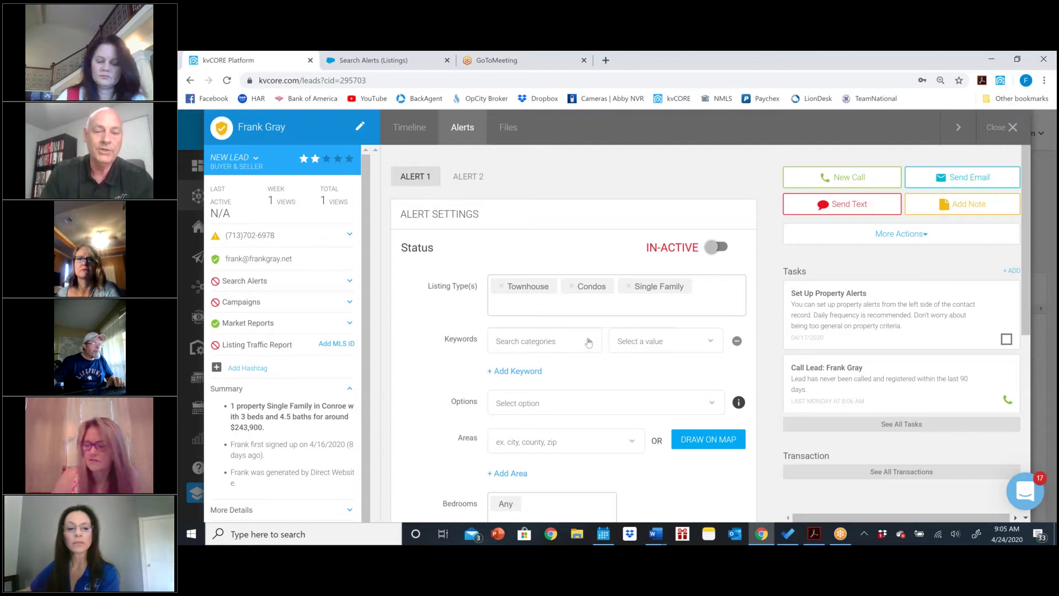
scroll(588, 367, down, 3)
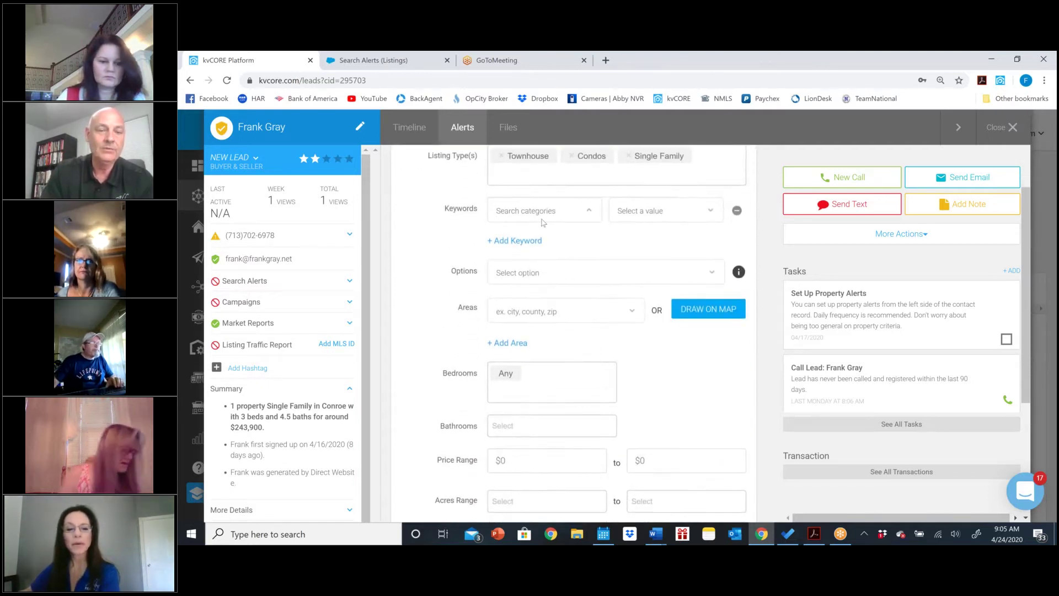
click(550, 274)
scroll(558, 393, down, 4)
scroll(558, 393, down, 3)
click(447, 325)
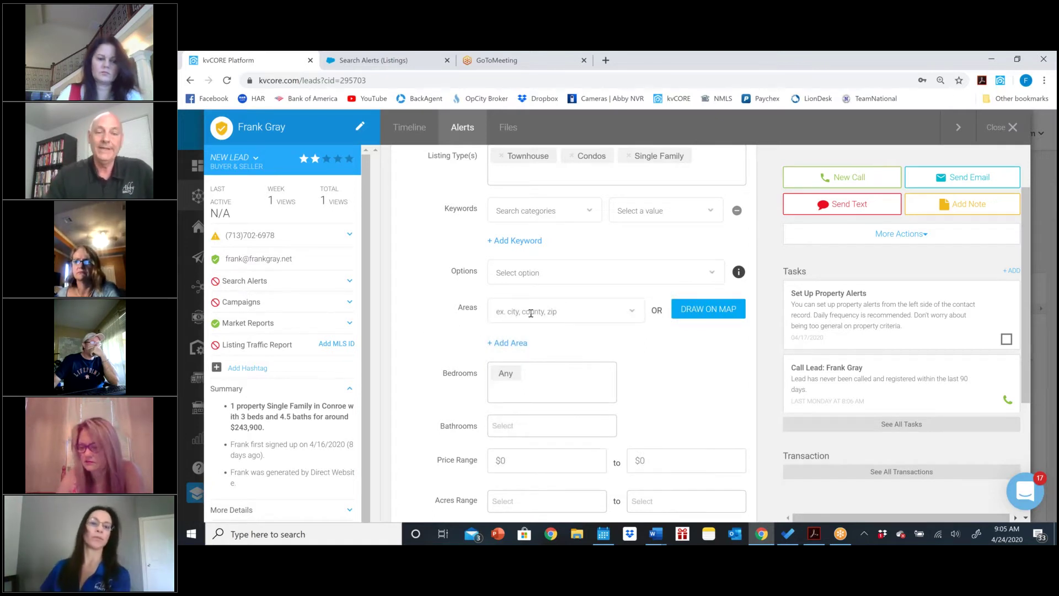
Step: Open the alert's polygon map search and locate Kendrick Pines Blvd, east of Creekside Park The Residences in The Woodlands
click(697, 311)
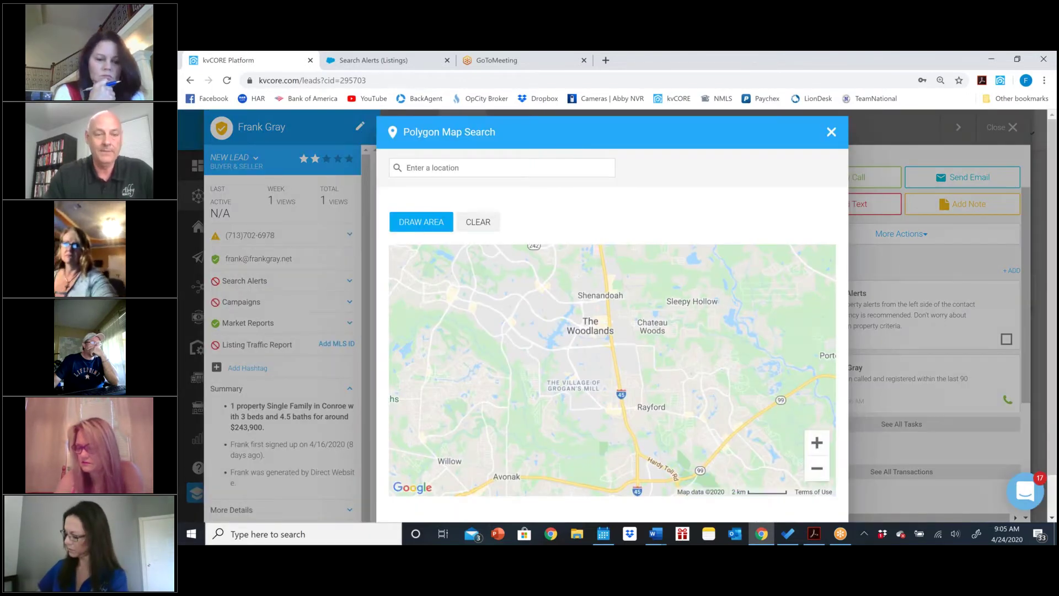
drag(576, 358, 713, 434)
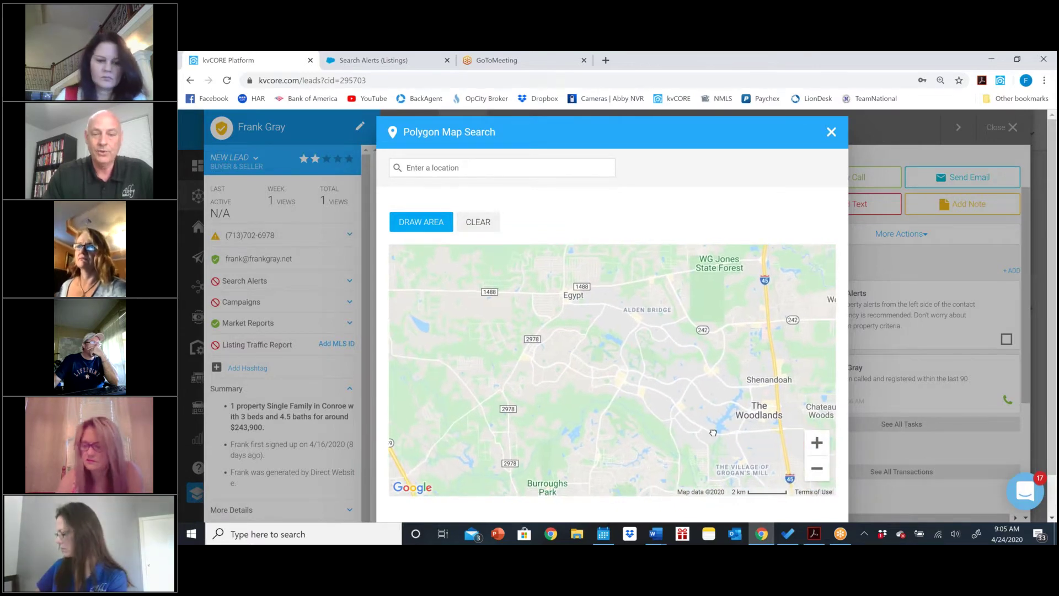
click(817, 442)
click(816, 442)
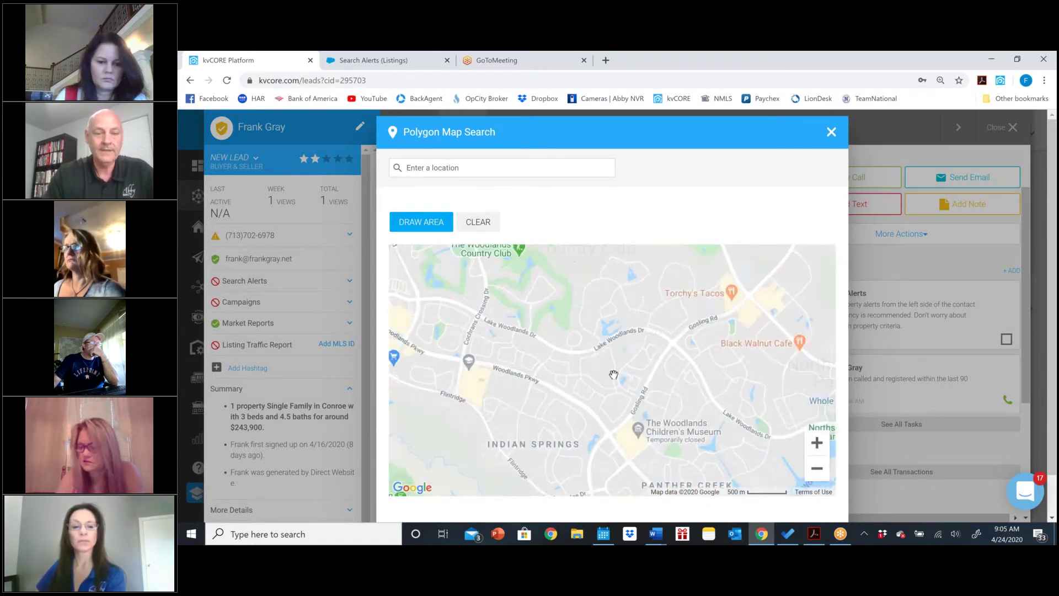
drag(552, 331, 681, 375)
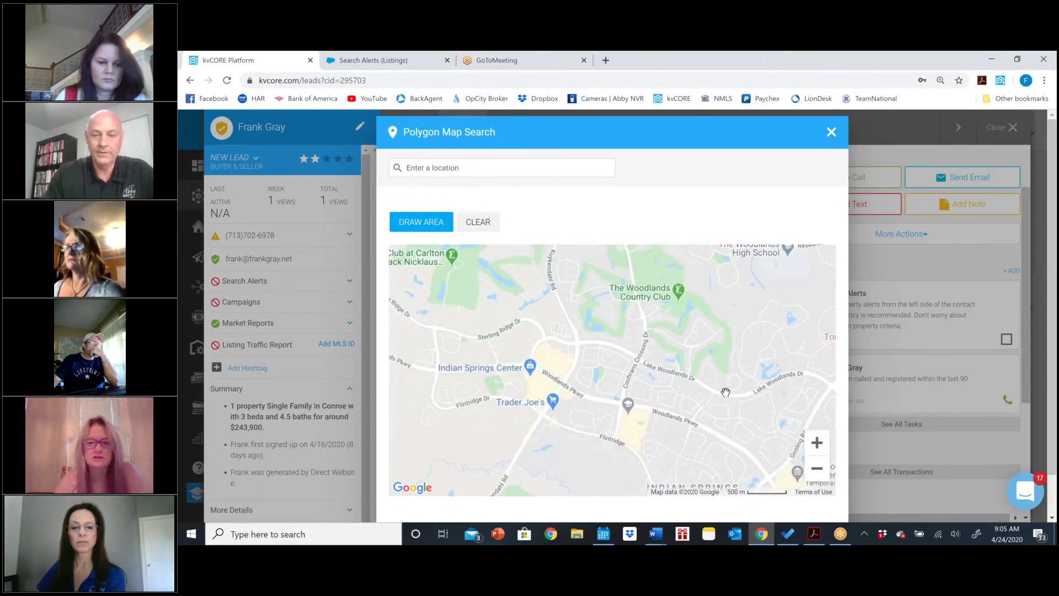
click(817, 442)
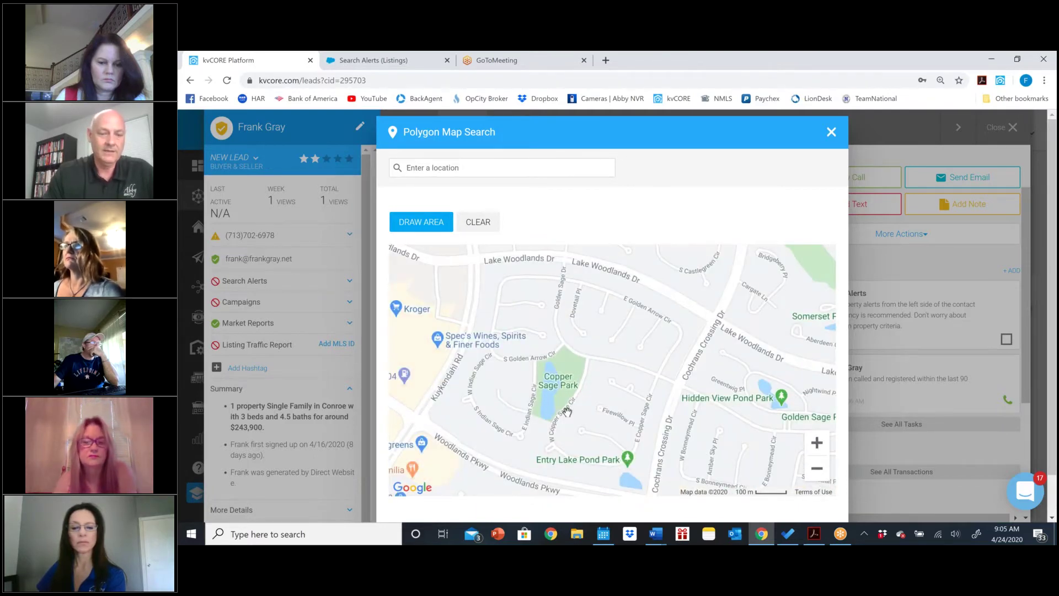
drag(568, 412, 625, 253)
drag(522, 413, 513, 307)
drag(514, 413, 638, 306)
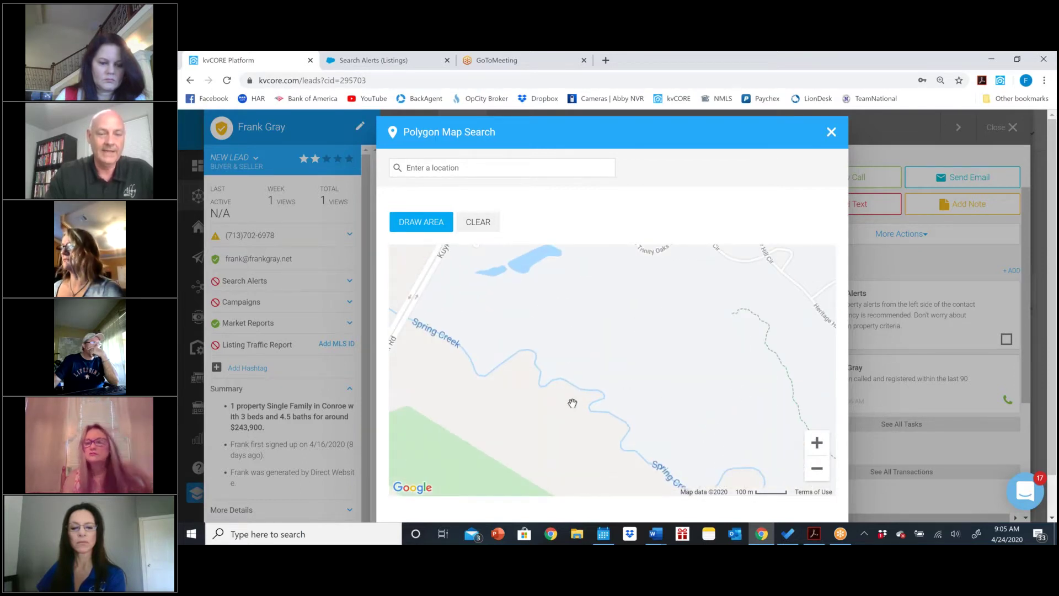
drag(572, 404, 691, 282)
drag(624, 411, 643, 314)
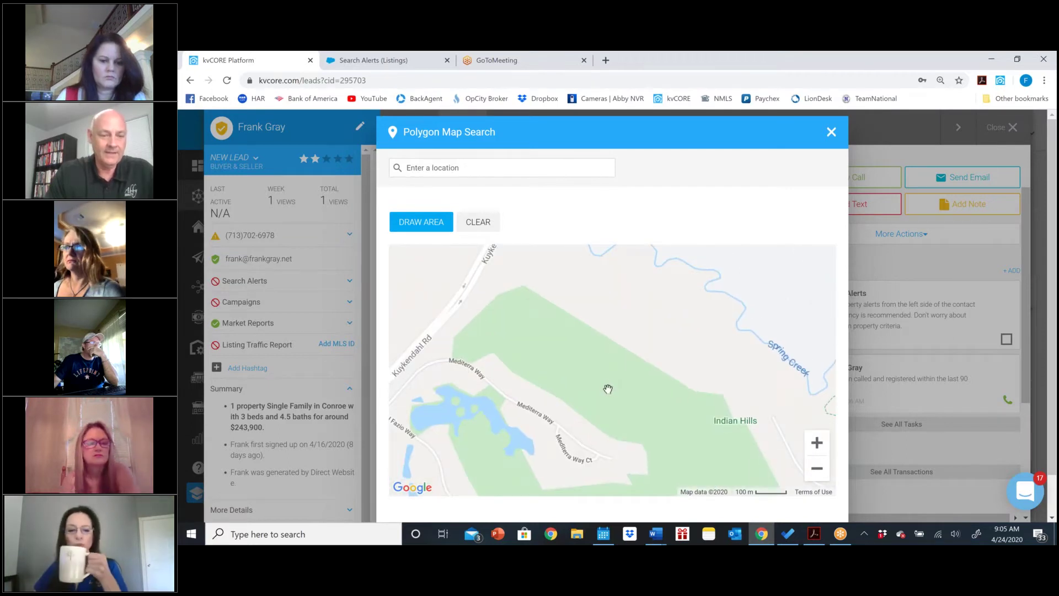
drag(607, 385, 693, 253)
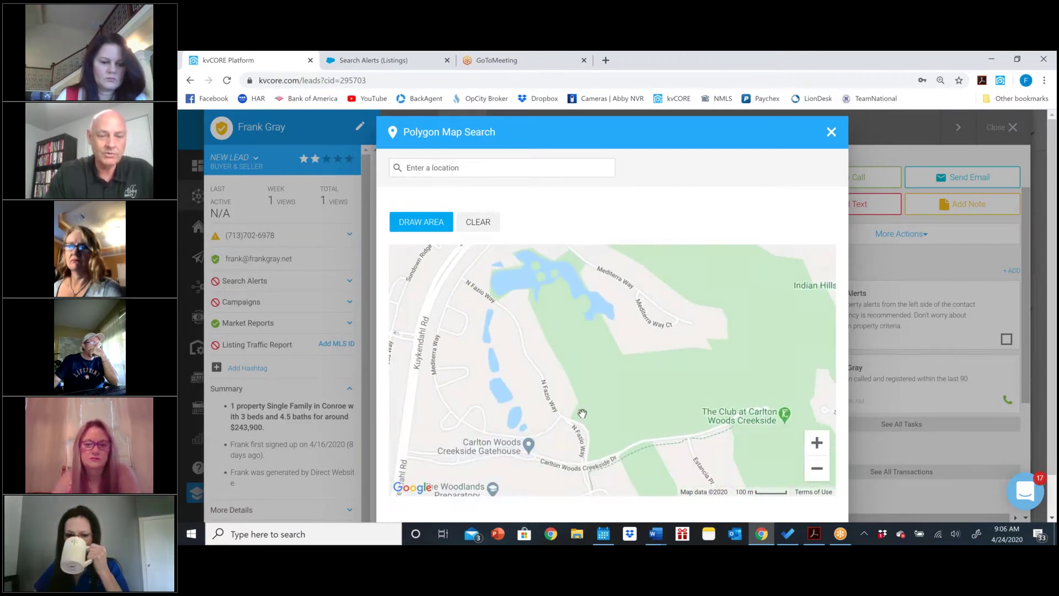
drag(581, 414, 568, 235)
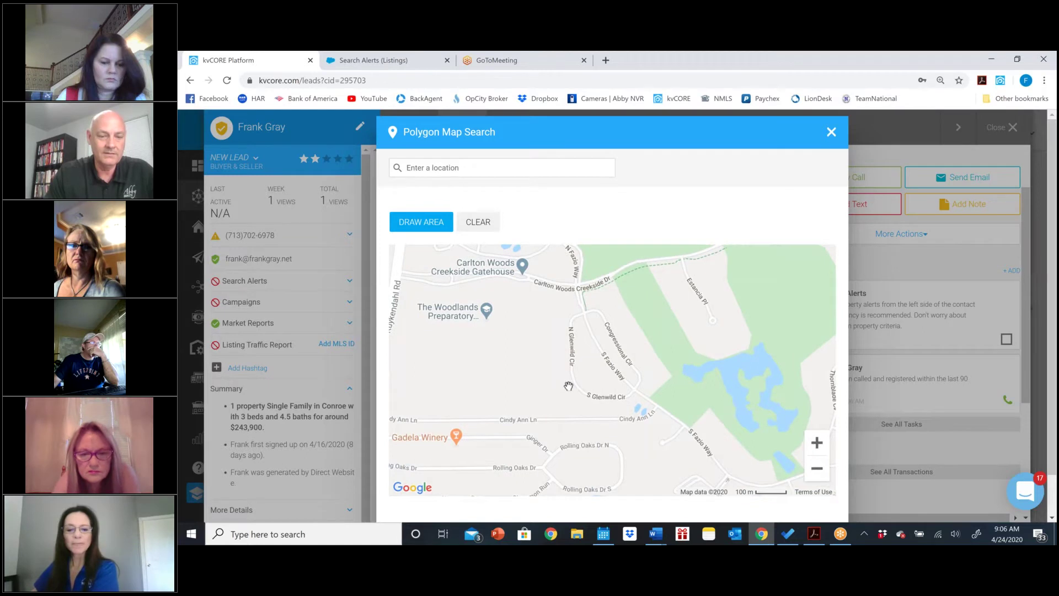
drag(569, 385, 632, 293)
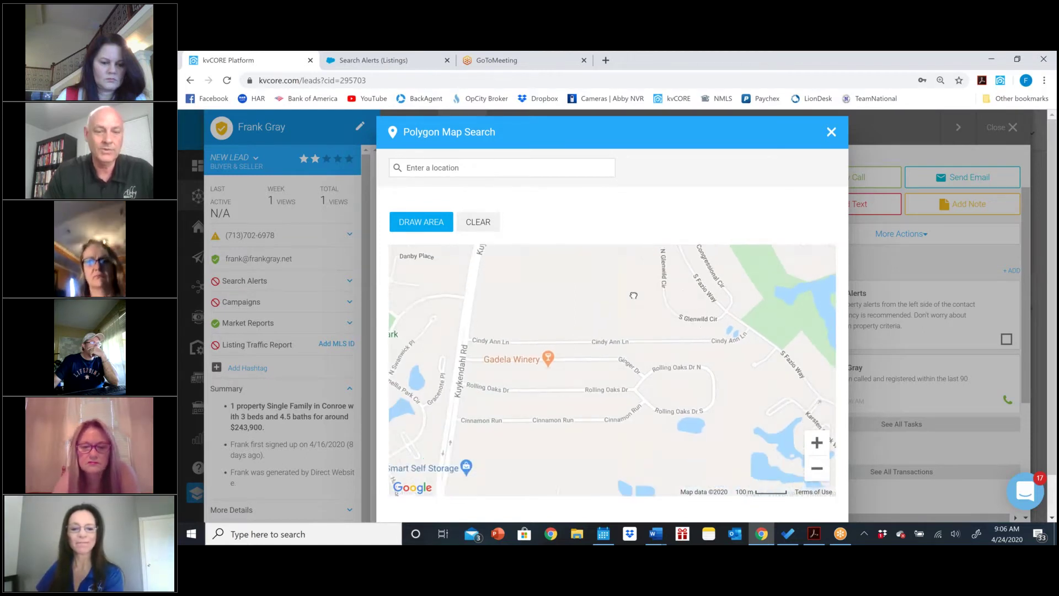
drag(600, 446, 606, 294)
drag(591, 414, 565, 289)
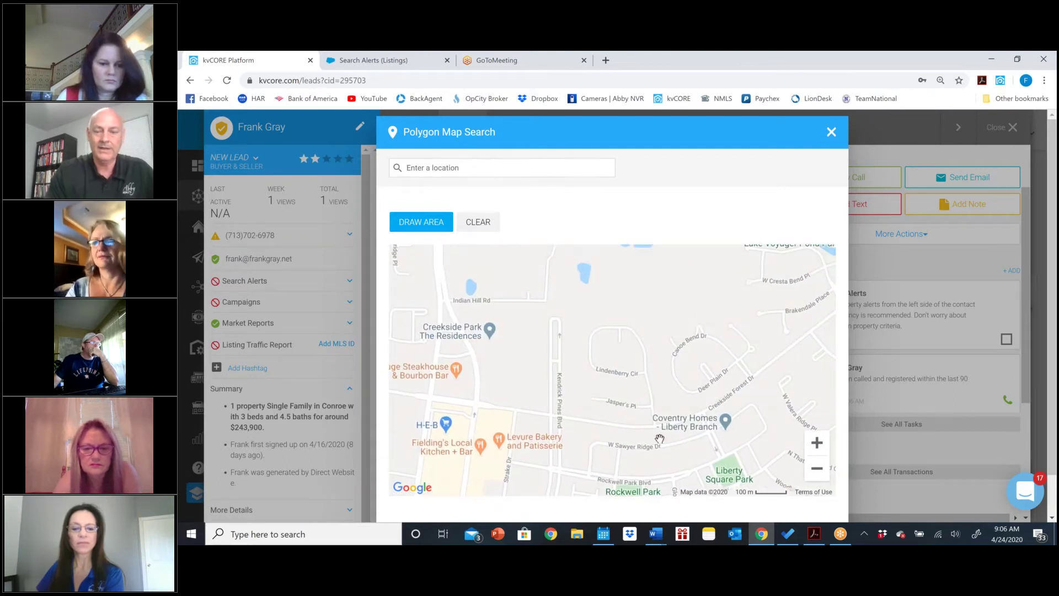
Step: Draw a narrow polygon around the Kendrick Pines Blvd street, just south of Indian Hill Rd, and apply it as the alert's area
click(432, 226)
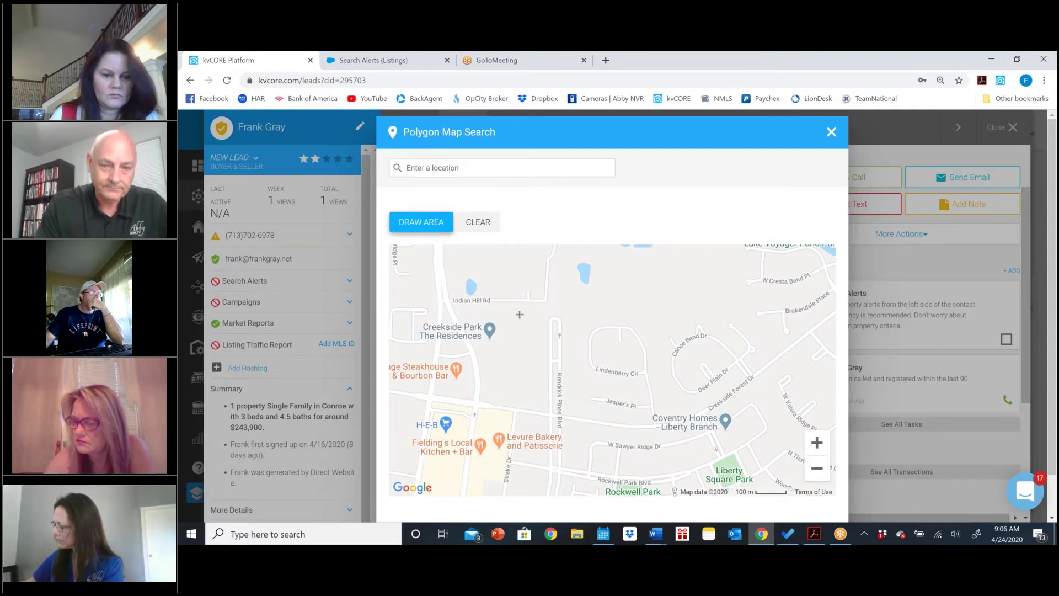
mouse_move(538, 319)
mouse_down()
mouse_move(541, 384)
mouse_move(538, 288)
mouse_move(528, 345)
mouse_up()
mouse_move(533, 388)
mouse_down()
mouse_move(539, 420)
mouse_move(572, 425)
mouse_move(574, 308)
mouse_move(546, 308)
mouse_move(532, 328)
mouse_up()
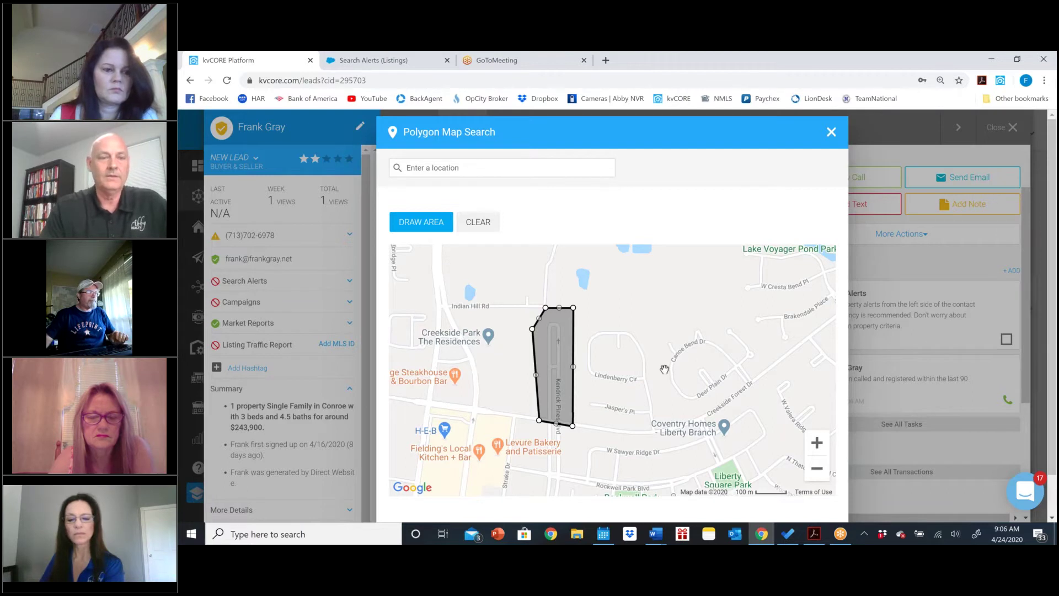
scroll(783, 502, down, 1)
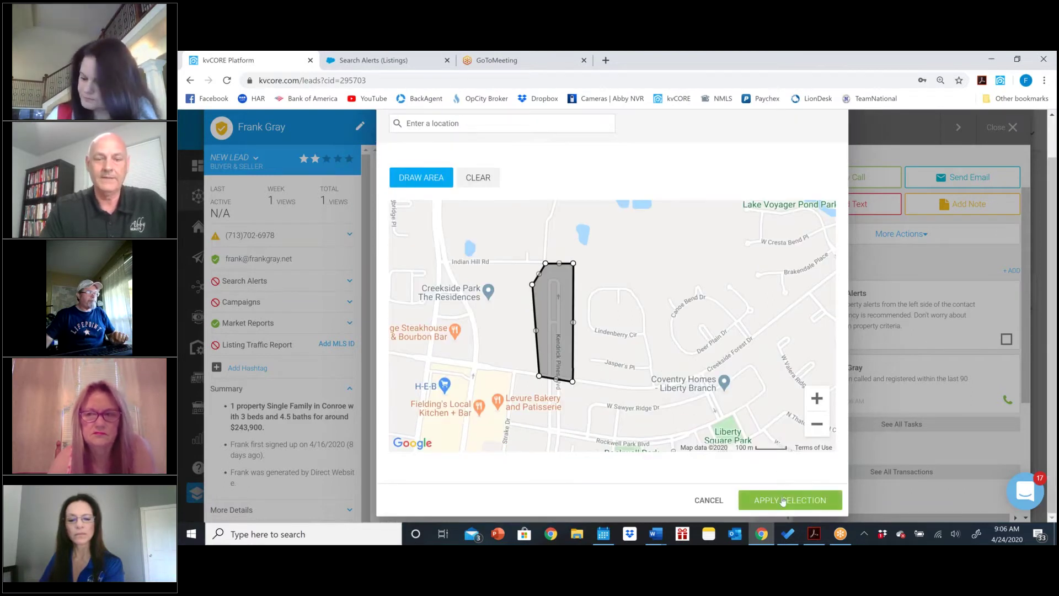
click(782, 500)
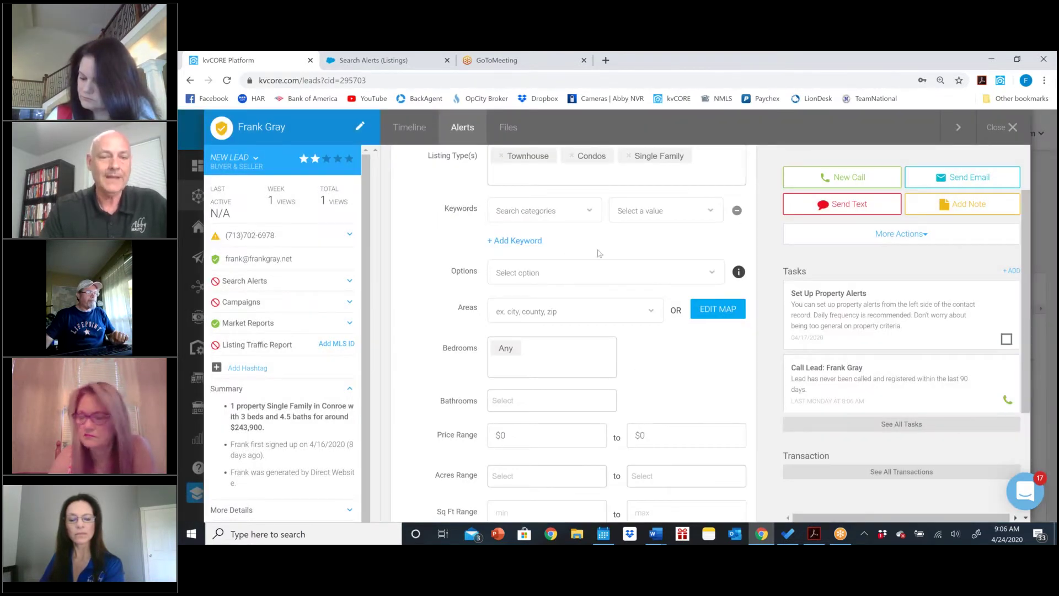
Step: Set the alert's frequency to ASAP
scroll(552, 371, down, 2)
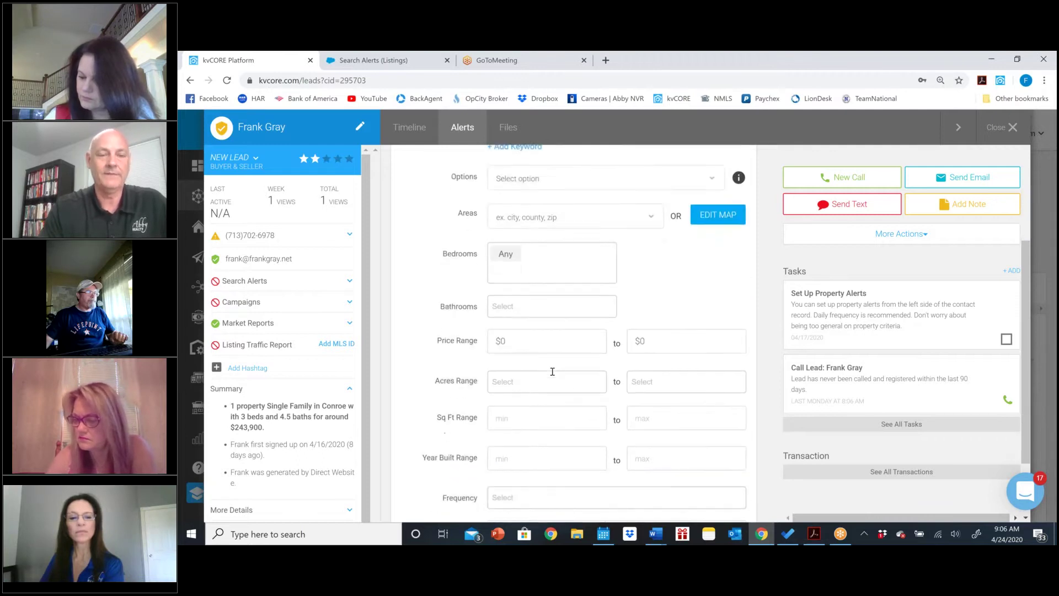
scroll(560, 392, down, 2)
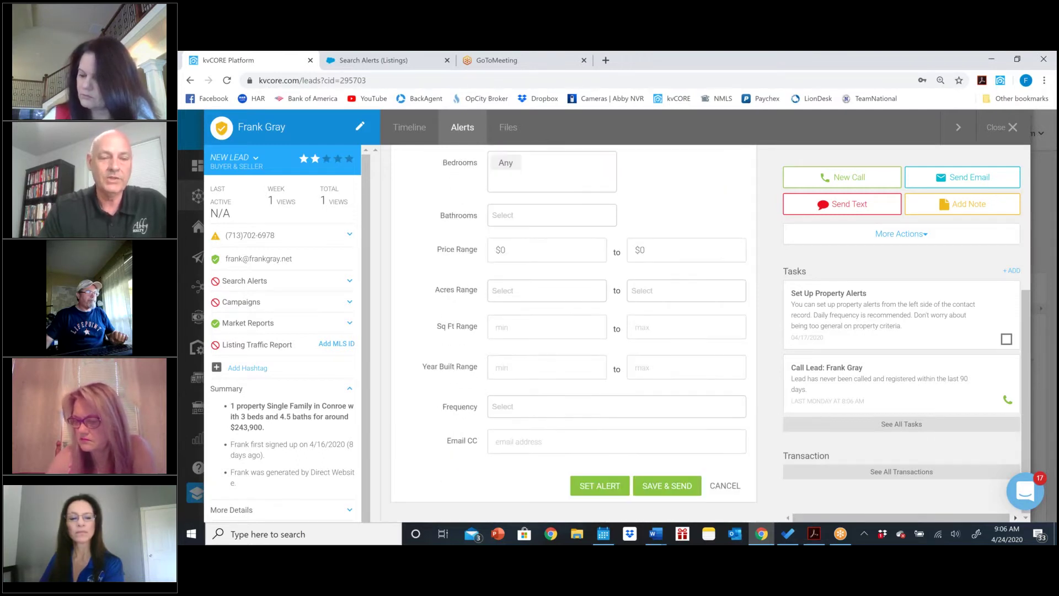
click(522, 407)
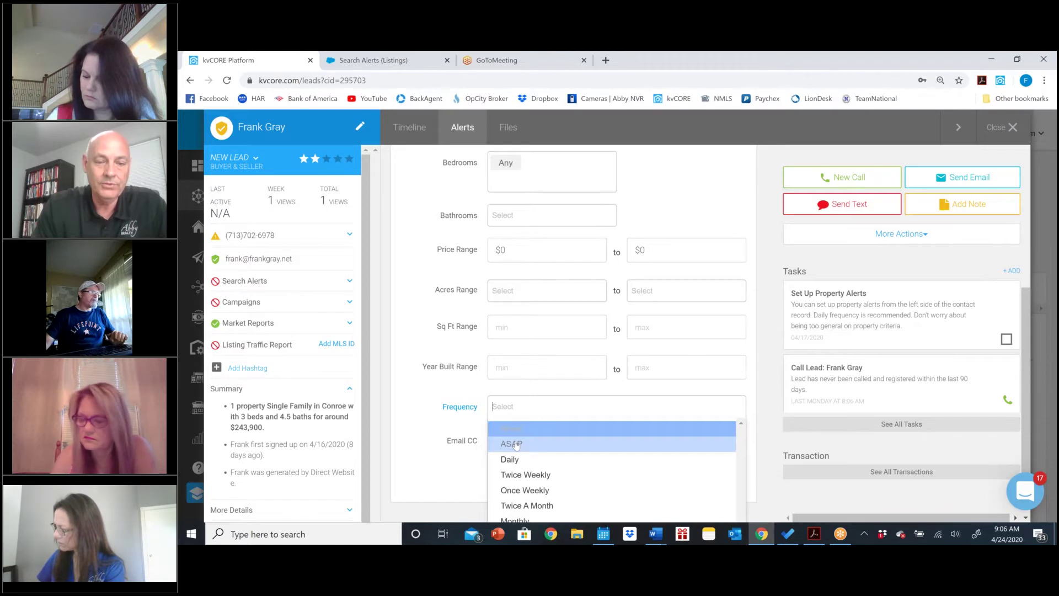
click(517, 444)
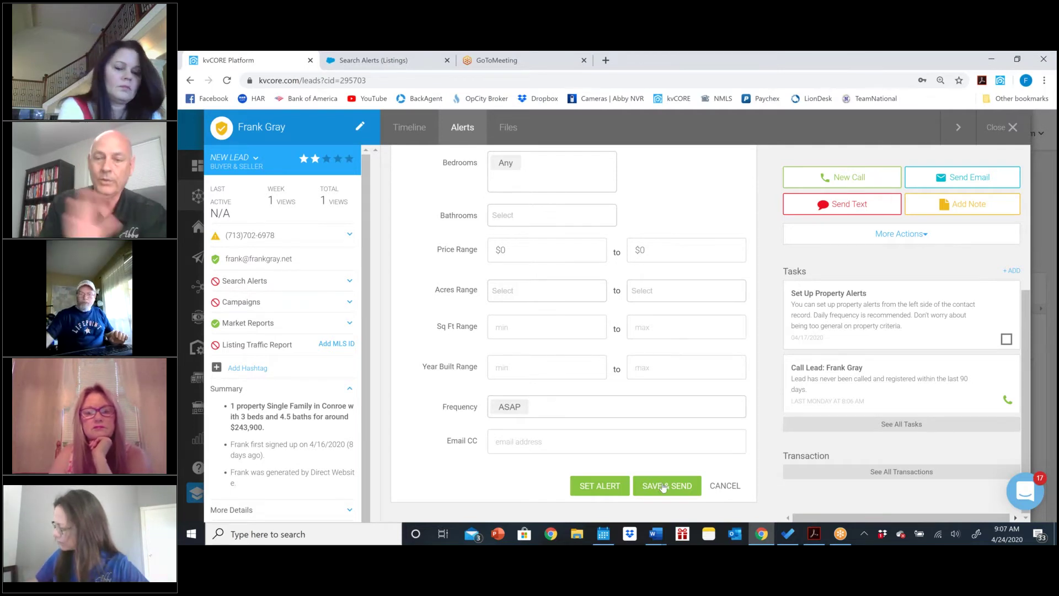
Step: Set the configured alert for the lead without sending results right away
click(612, 488)
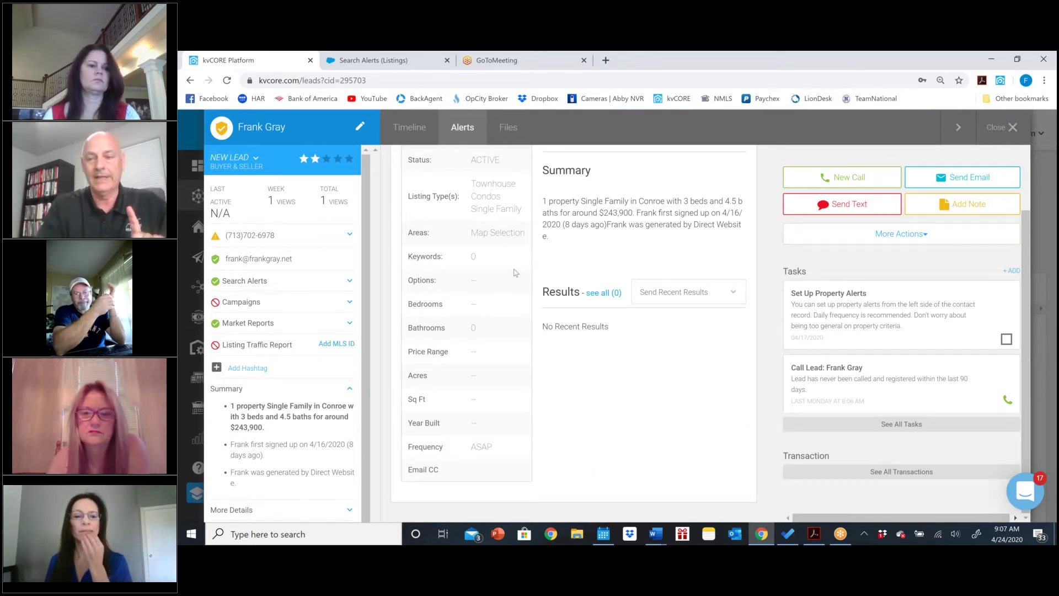
Step: Switch to the Search Alerts (Listings) help article and read its sections on automatic alerts, creating alerts, criteria, map drawing and open houses
click(369, 60)
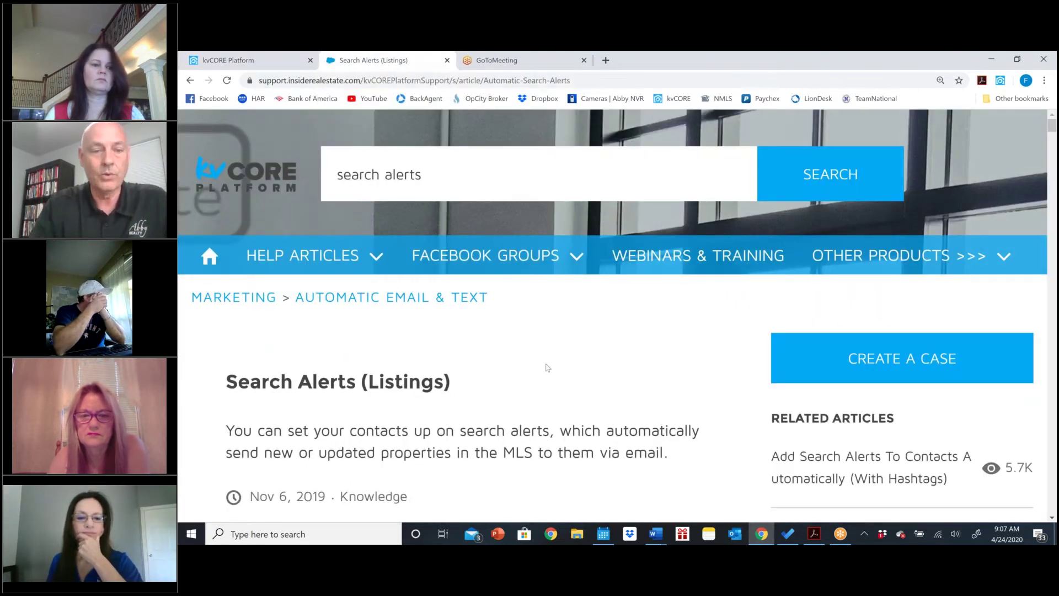
scroll(548, 367, down, 3)
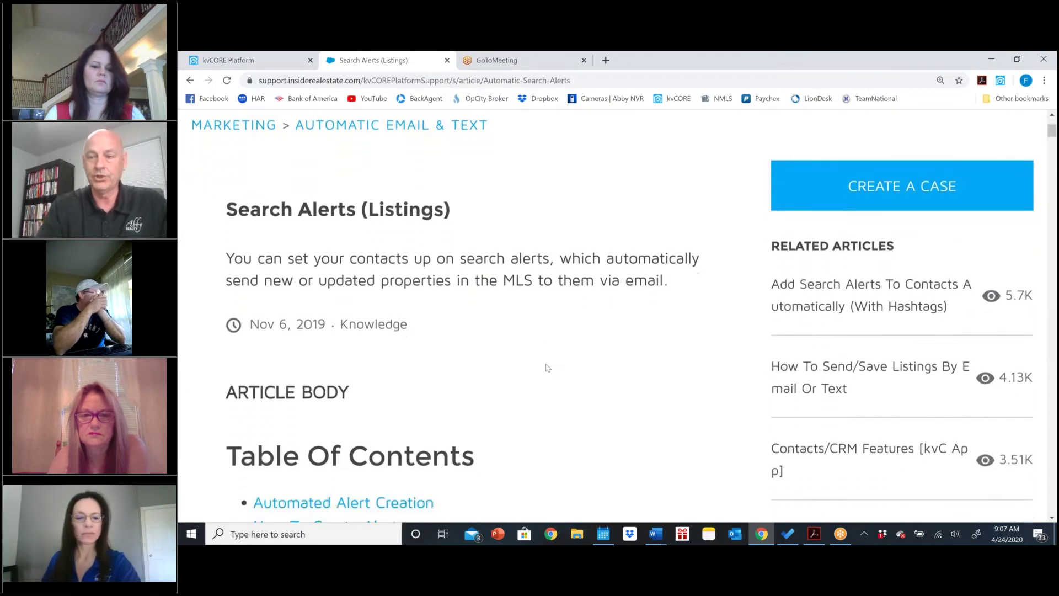
scroll(548, 368, down, 5)
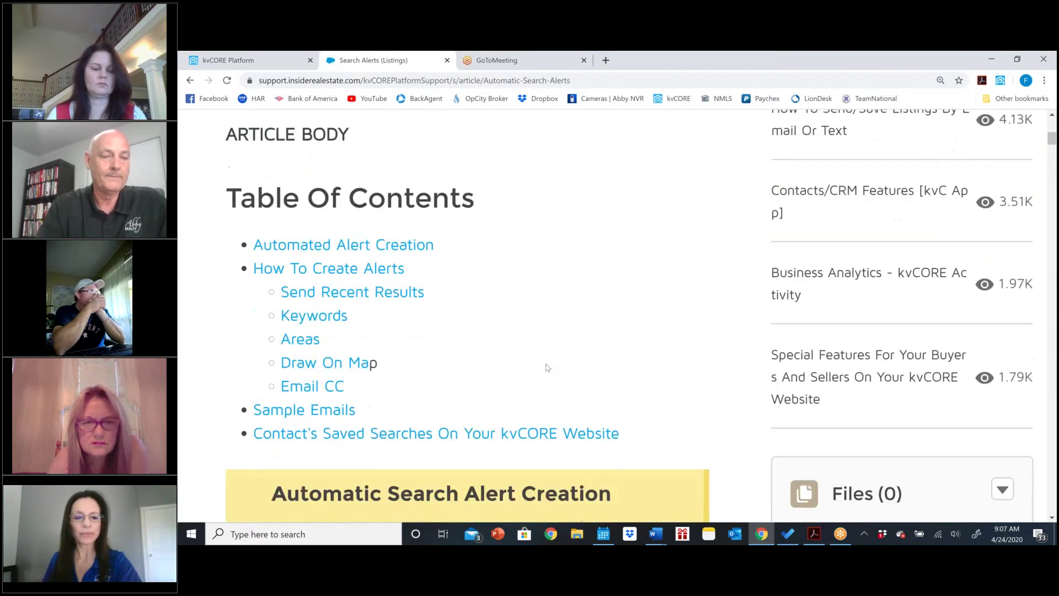
scroll(548, 368, down, 14)
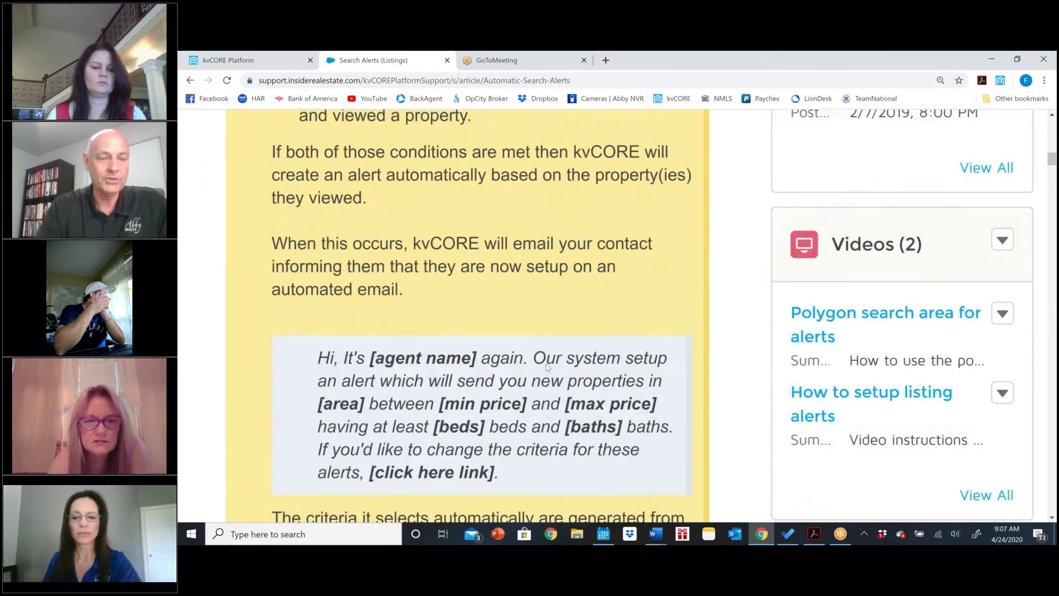
scroll(548, 368, down, 15)
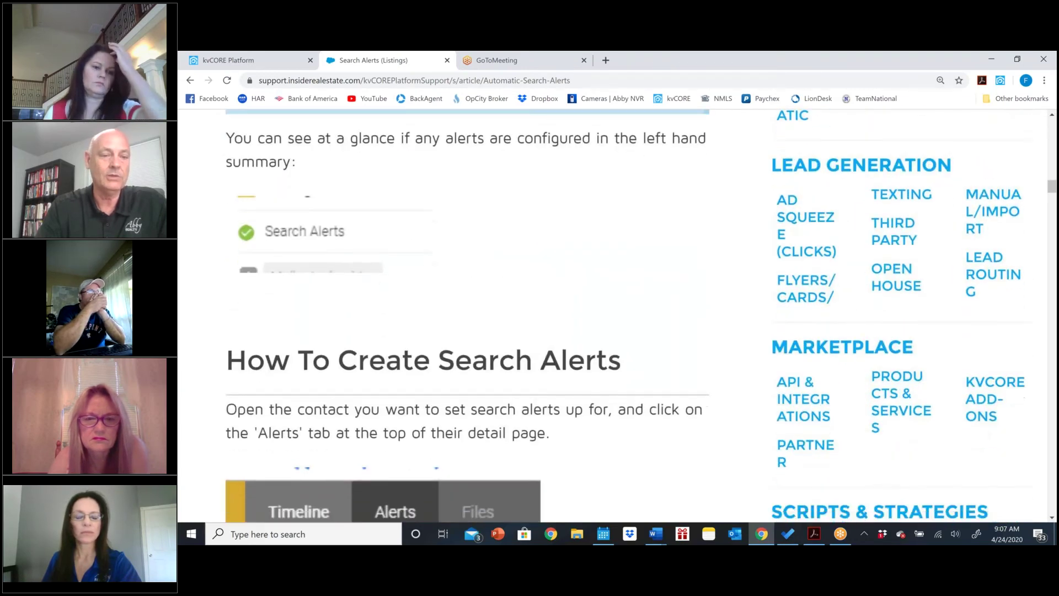
scroll(548, 368, down, 15)
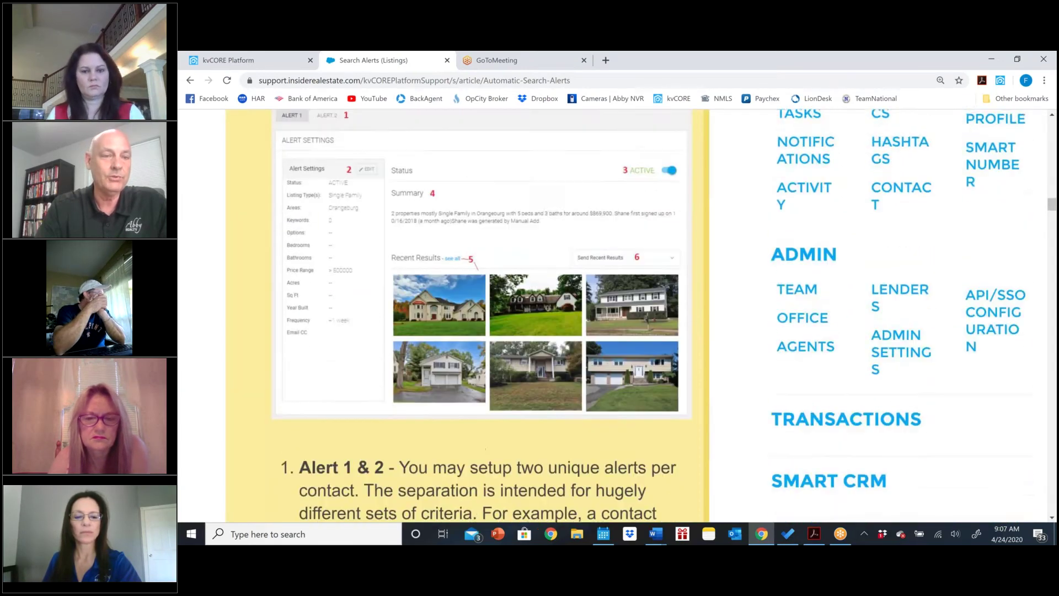
scroll(548, 368, up, 2)
scroll(548, 367, down, 15)
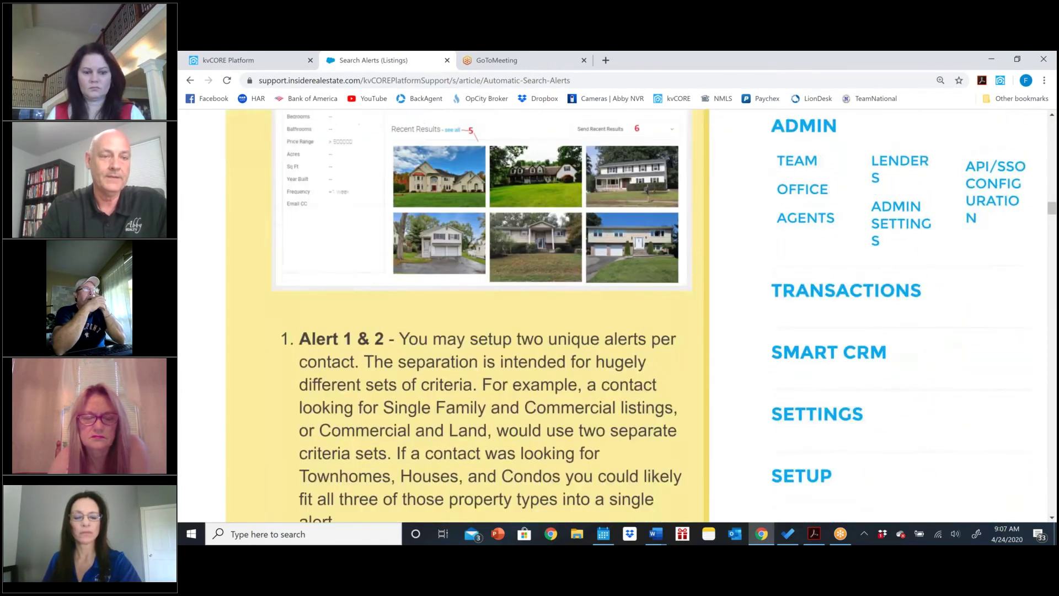
scroll(548, 367, down, 15)
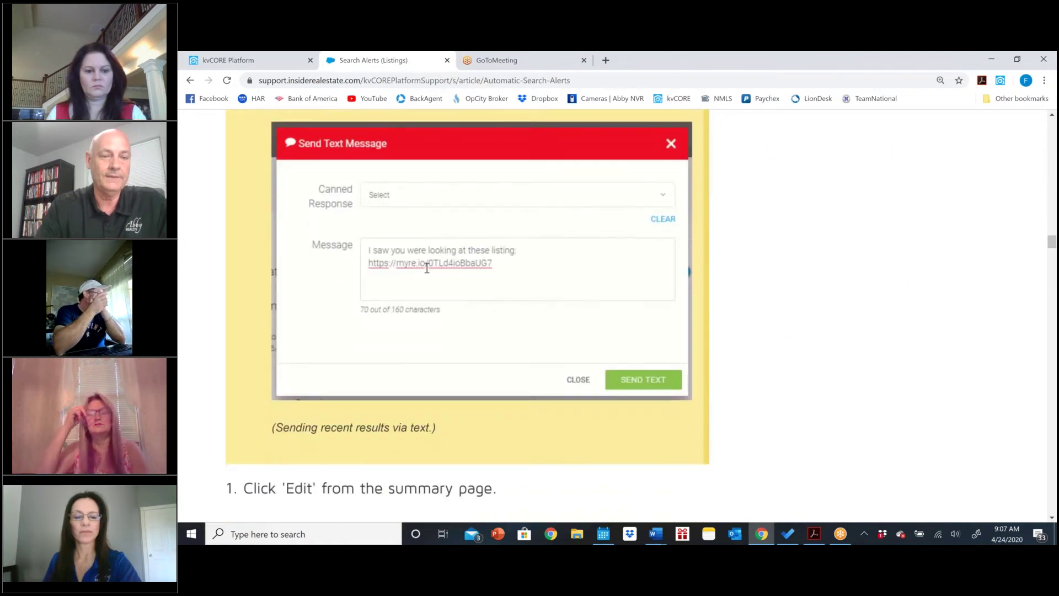
scroll(548, 367, down, 8)
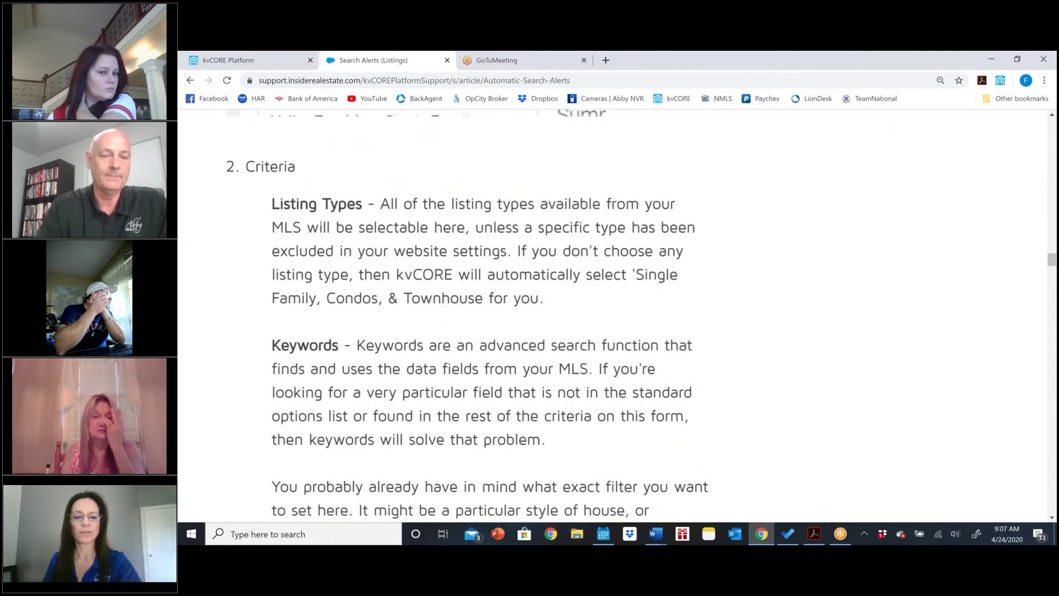
scroll(490, 315, down, 20)
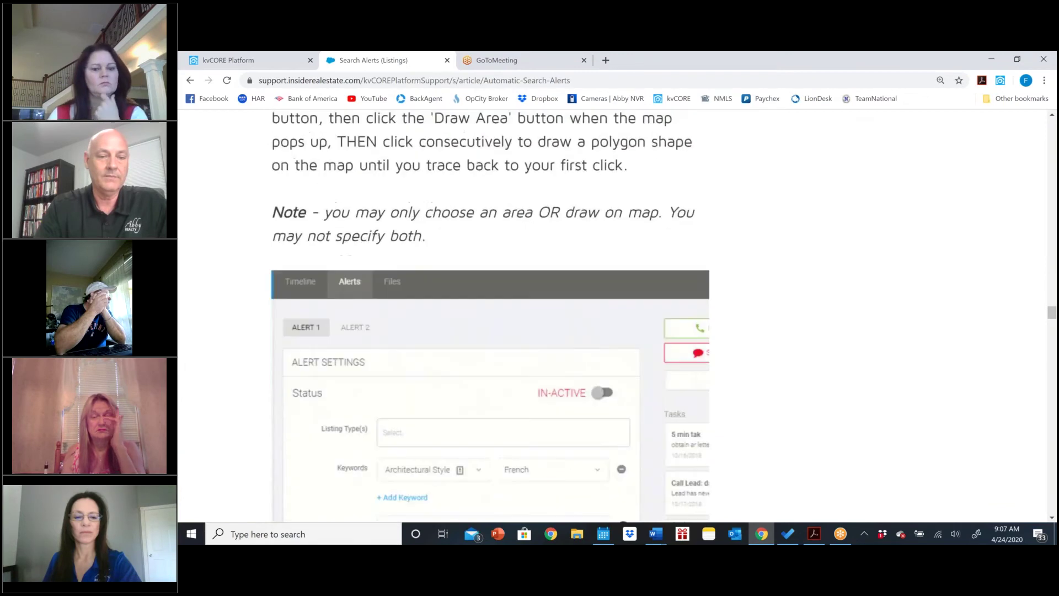
scroll(490, 315, up, 3)
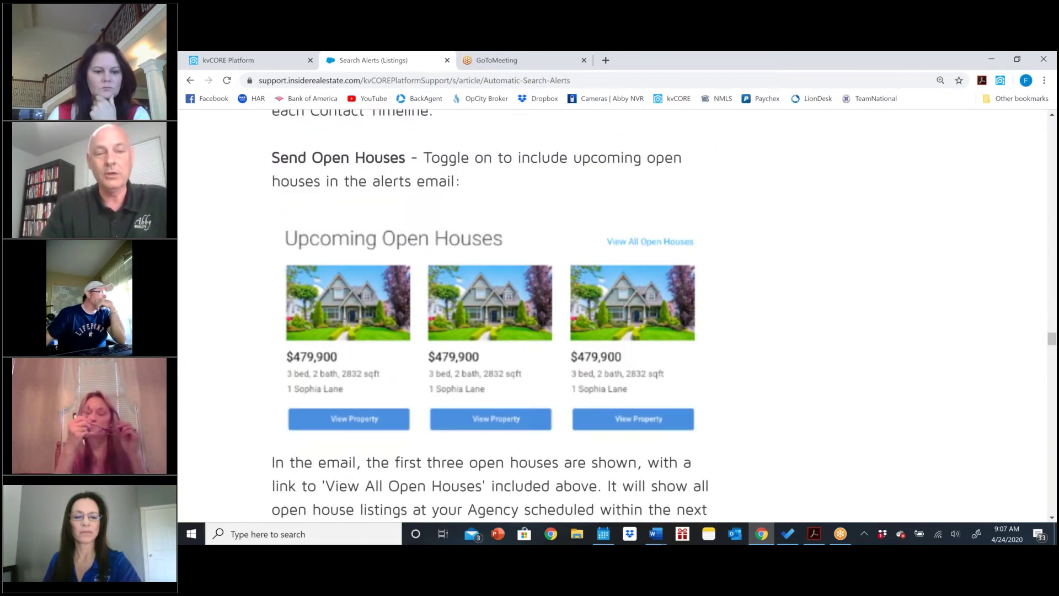
scroll(490, 316, down, 1)
scroll(490, 315, up, 1)
scroll(490, 316, down, 8)
scroll(490, 316, down, 11)
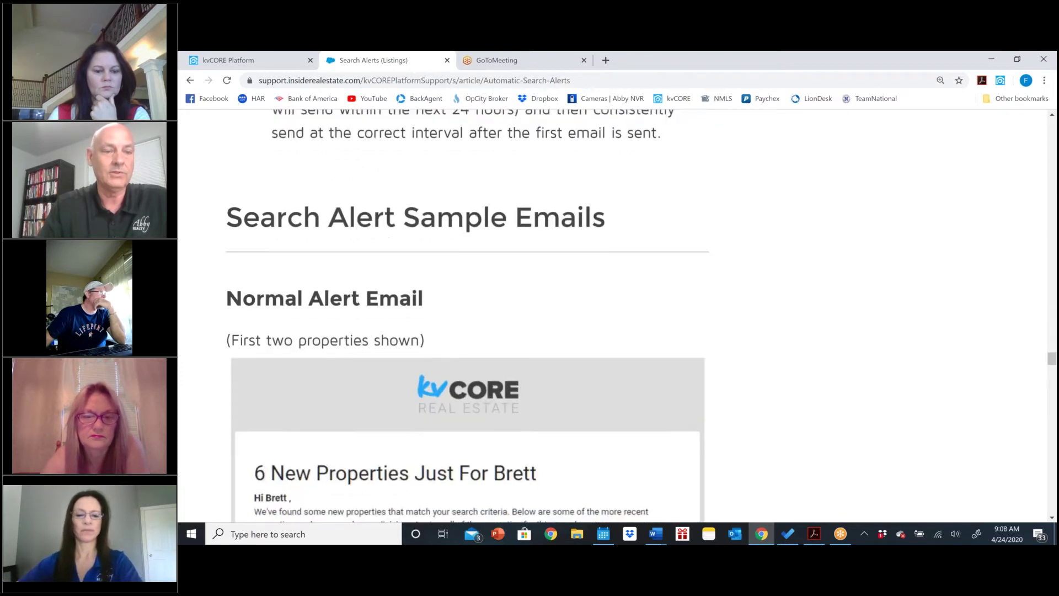
Step: Examine the article's sample normal alert email and its off-market listing email
scroll(490, 315, up, 6)
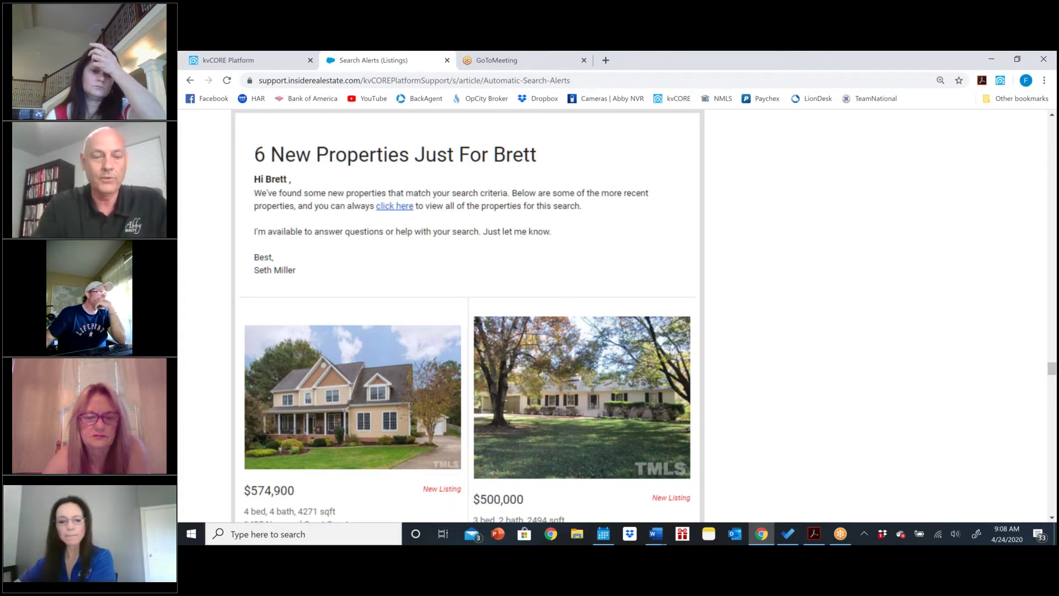
scroll(613, 315, down, 1)
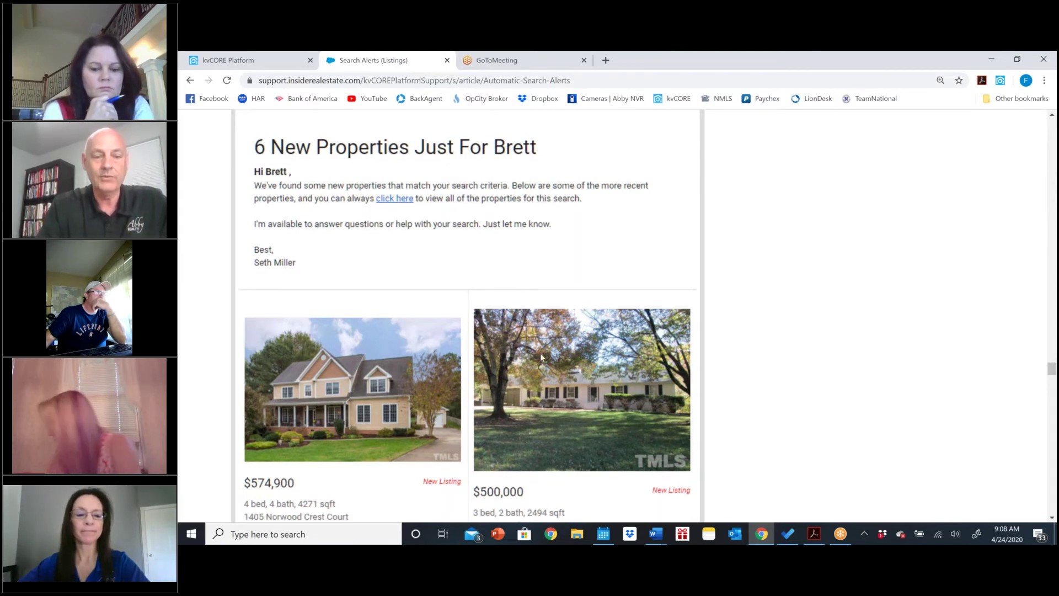
scroll(541, 357, down, 6)
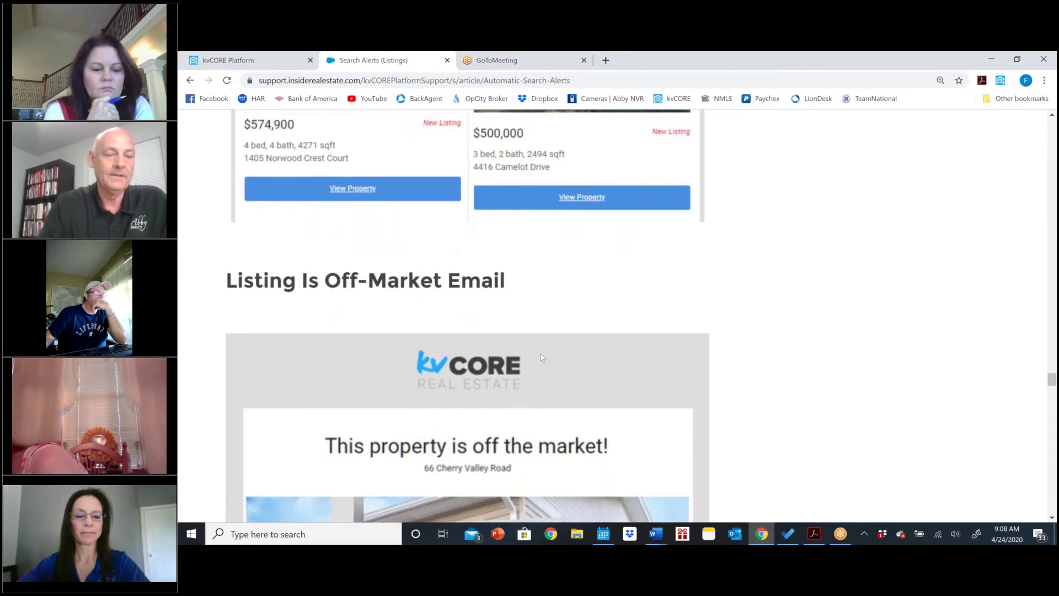
scroll(541, 358, down, 5)
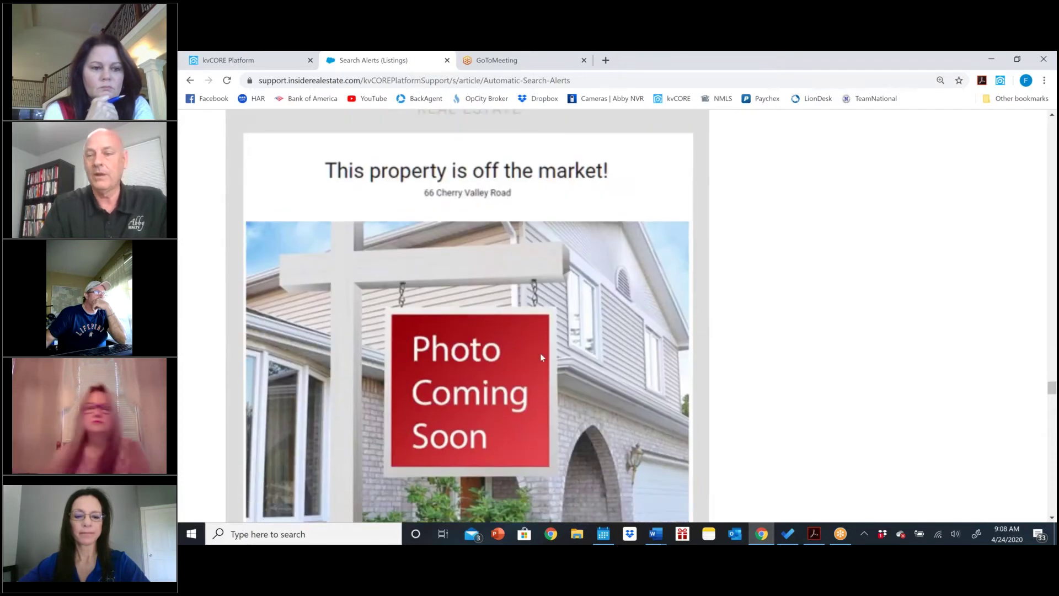
scroll(540, 357, down, 3)
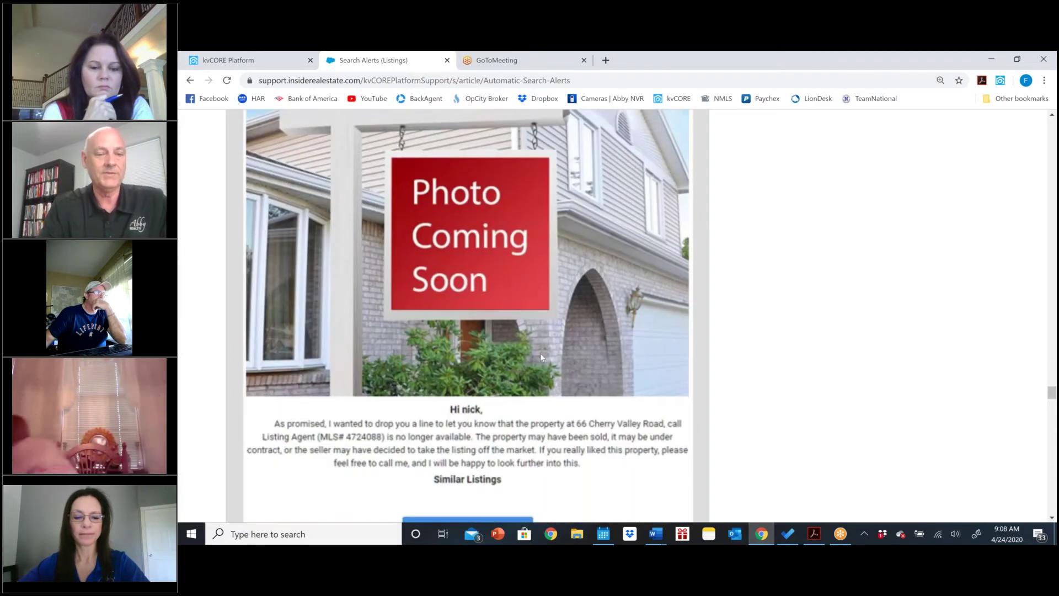
scroll(540, 357, down, 2)
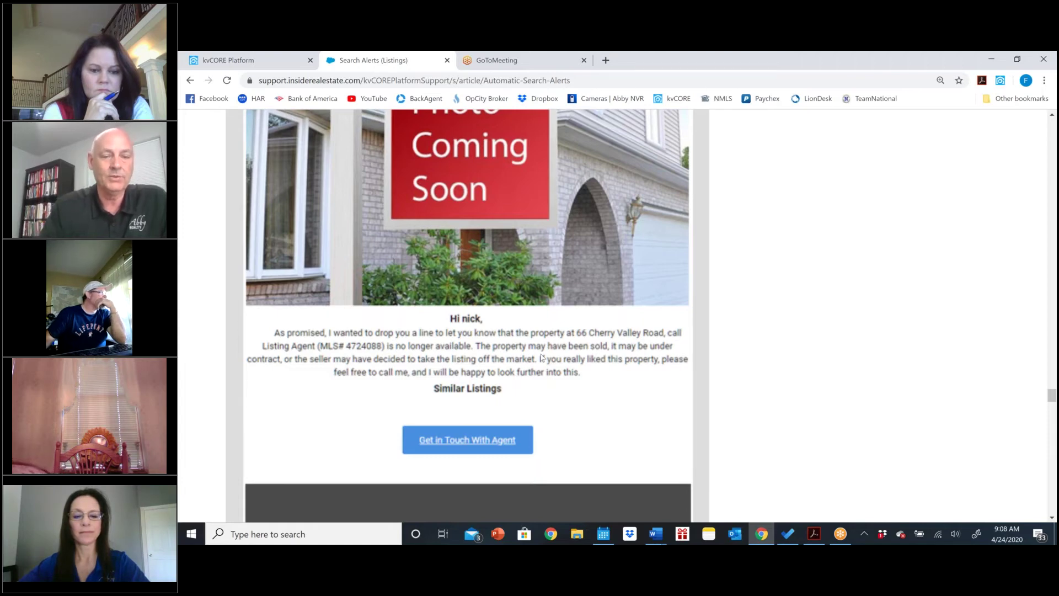
scroll(541, 357, down, 1)
scroll(541, 357, down, 5)
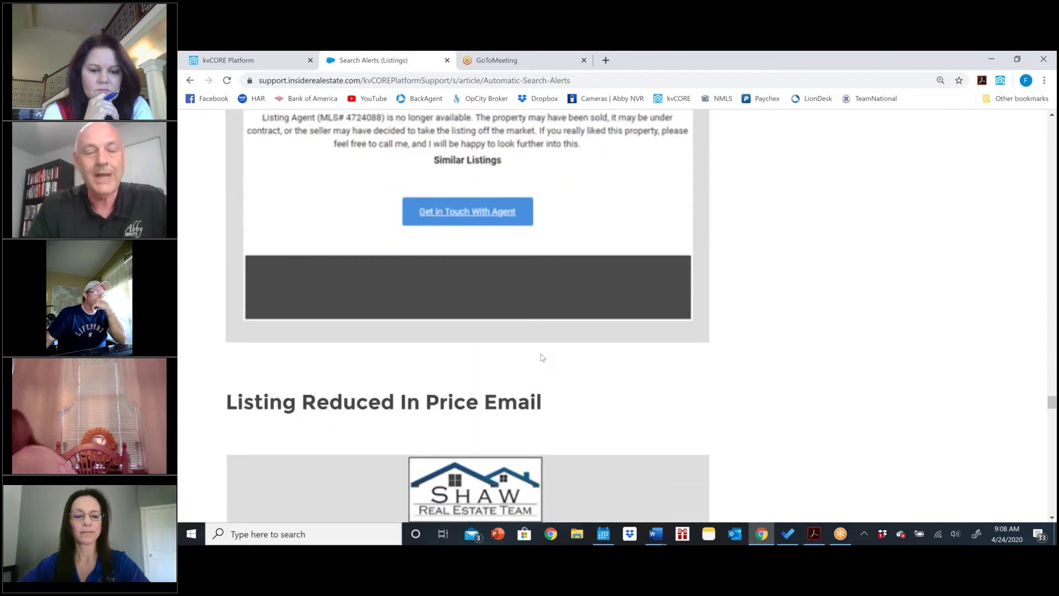
Step: Examine the sample price-reduction email and the section on contacts saving searches, and return to the article's beginning
scroll(541, 358, down, 4)
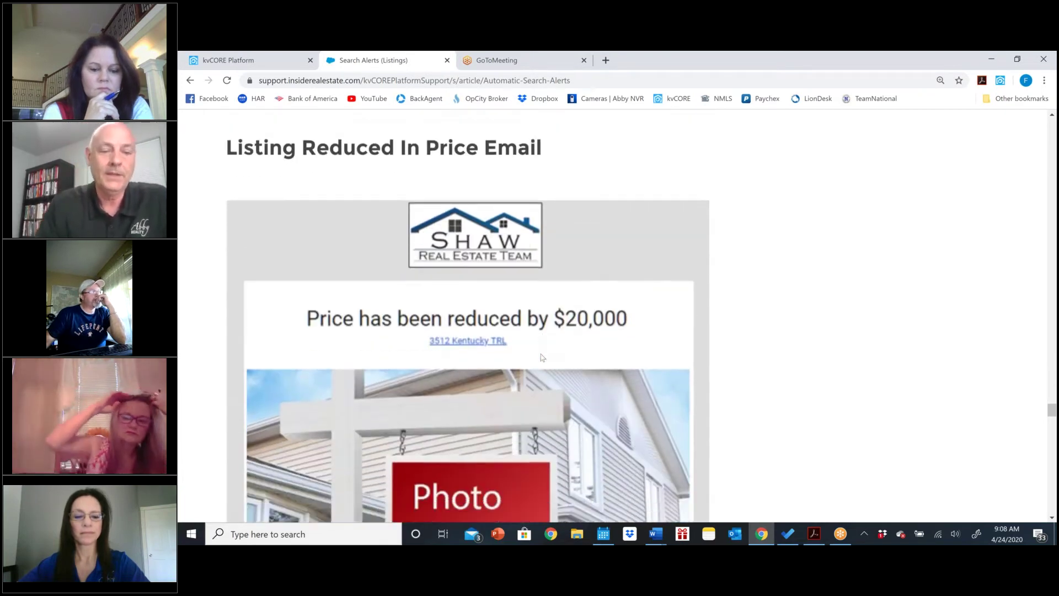
scroll(541, 358, down, 3)
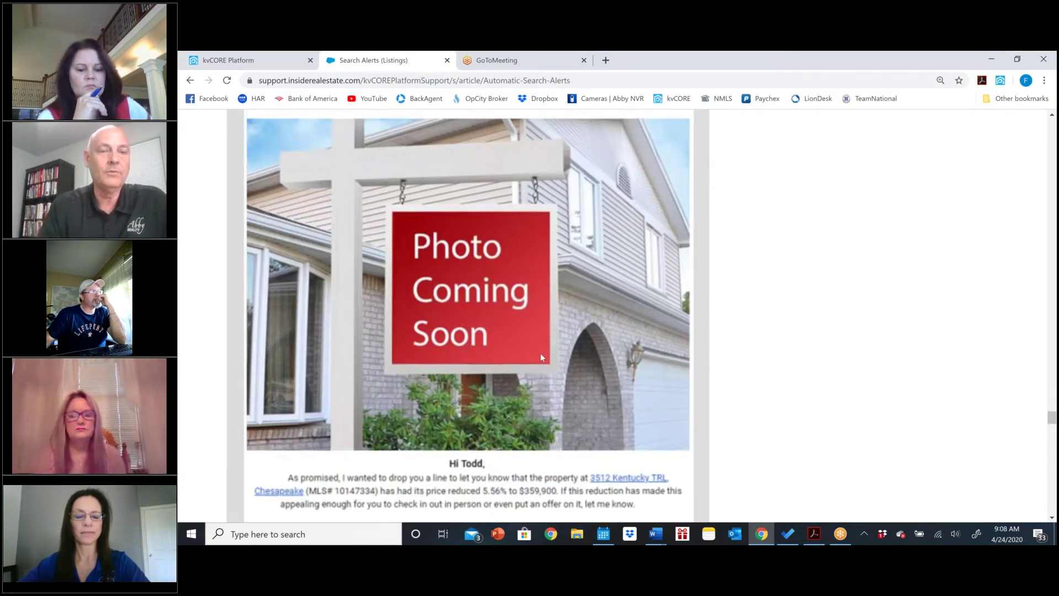
scroll(540, 358, up, 3)
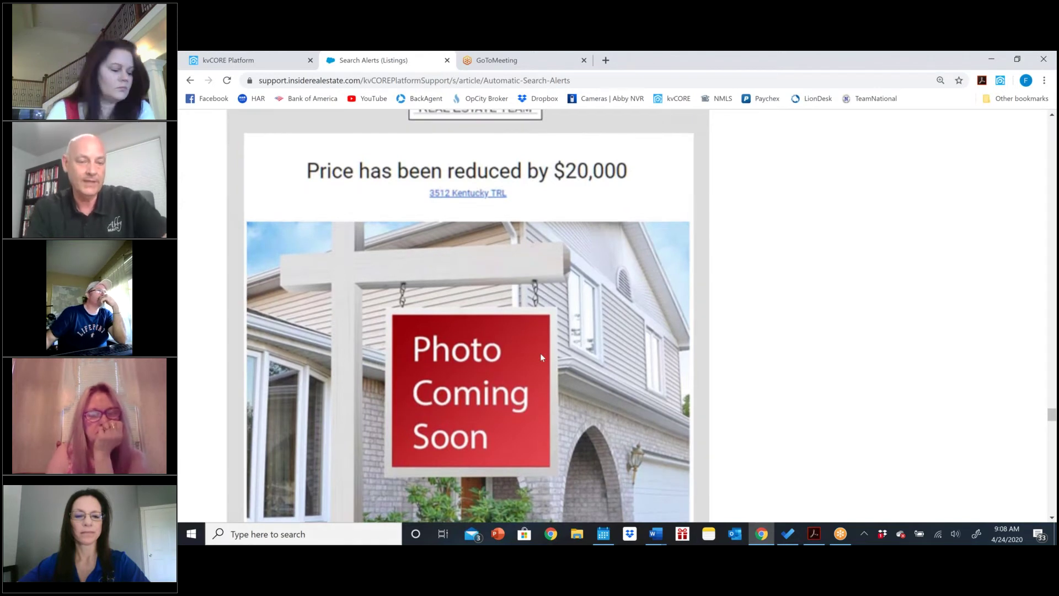
scroll(541, 357, down, 2)
scroll(541, 357, down, 1)
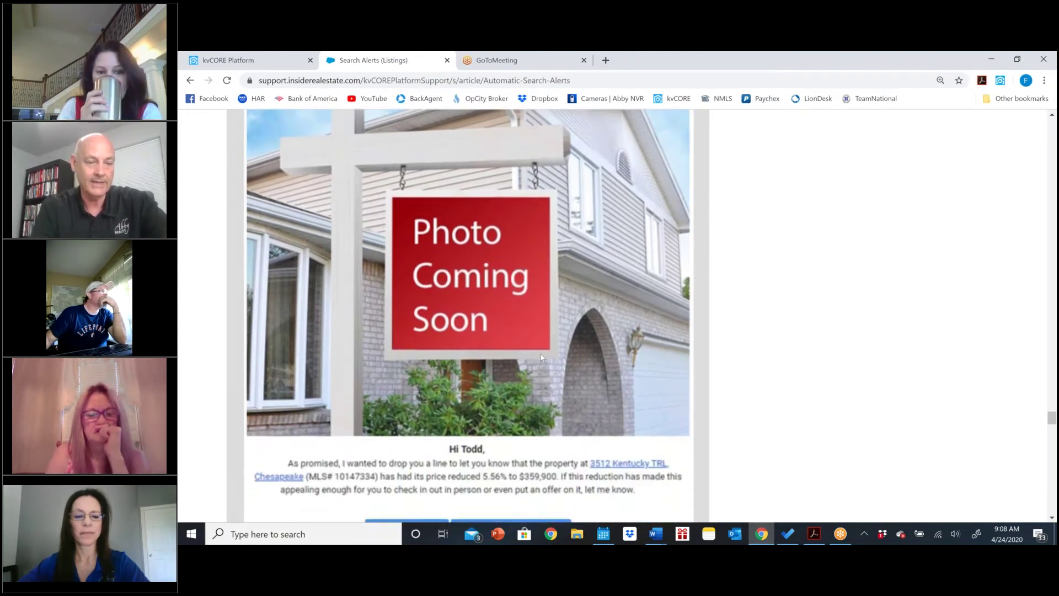
scroll(541, 358, down, 2)
scroll(541, 358, down, 1)
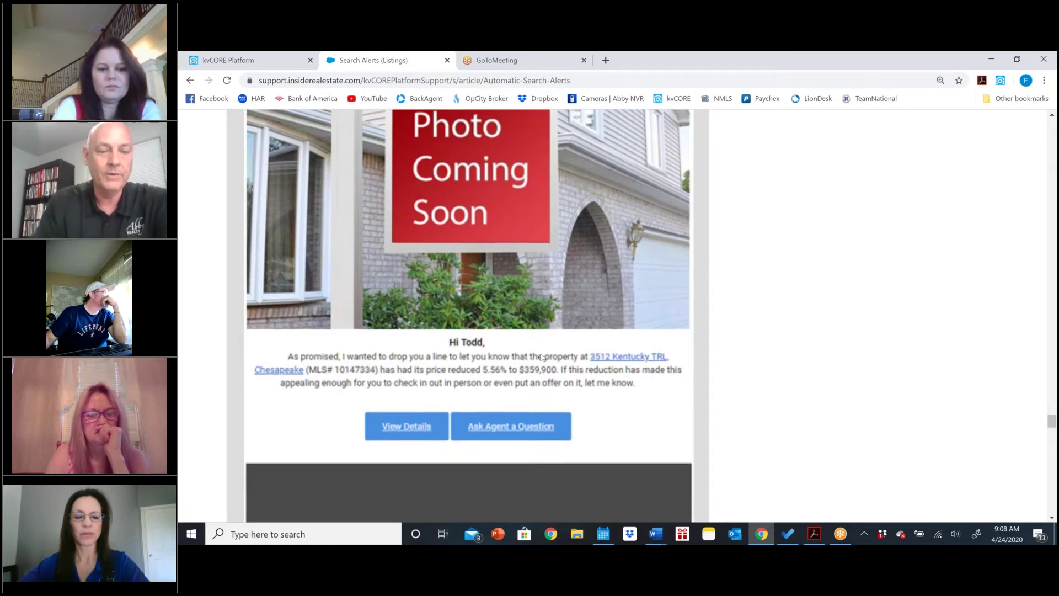
scroll(541, 357, down, 2)
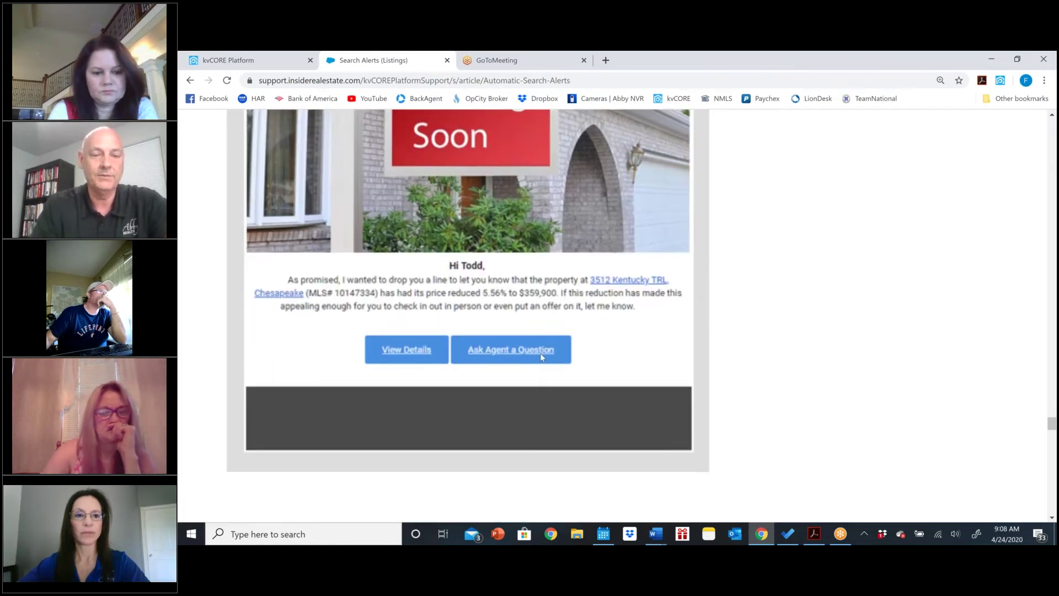
scroll(541, 357, down, 4)
scroll(541, 358, down, 4)
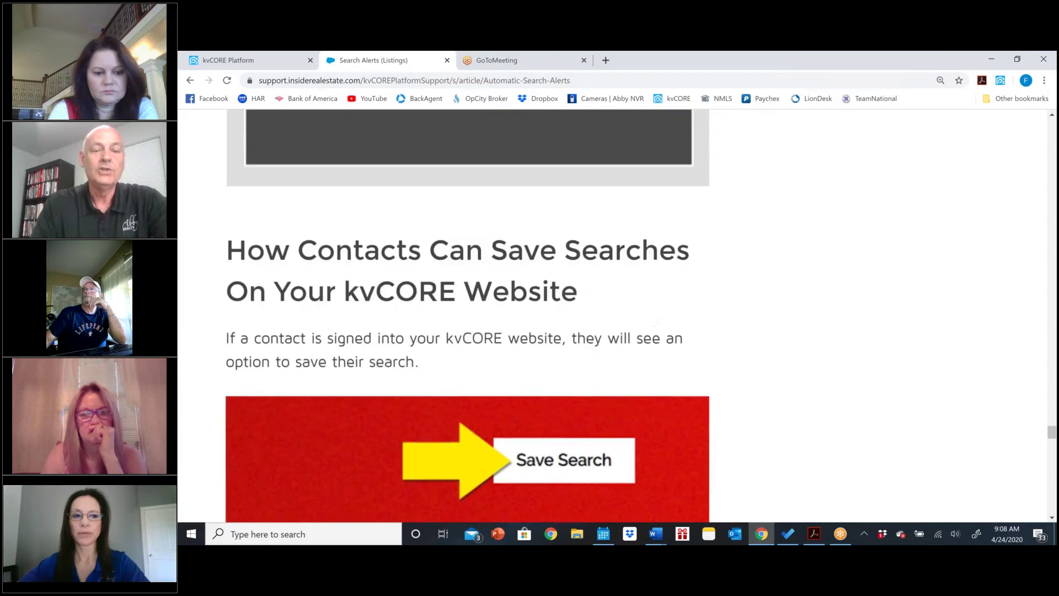
scroll(468, 316, up, 20)
scroll(468, 317, up, 20)
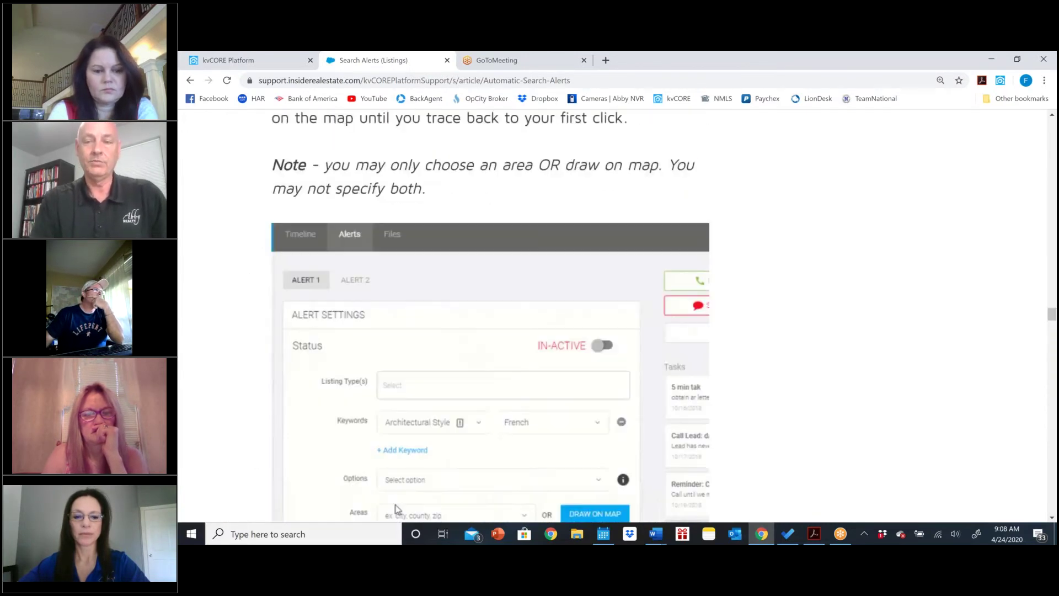
scroll(612, 316, up, 20)
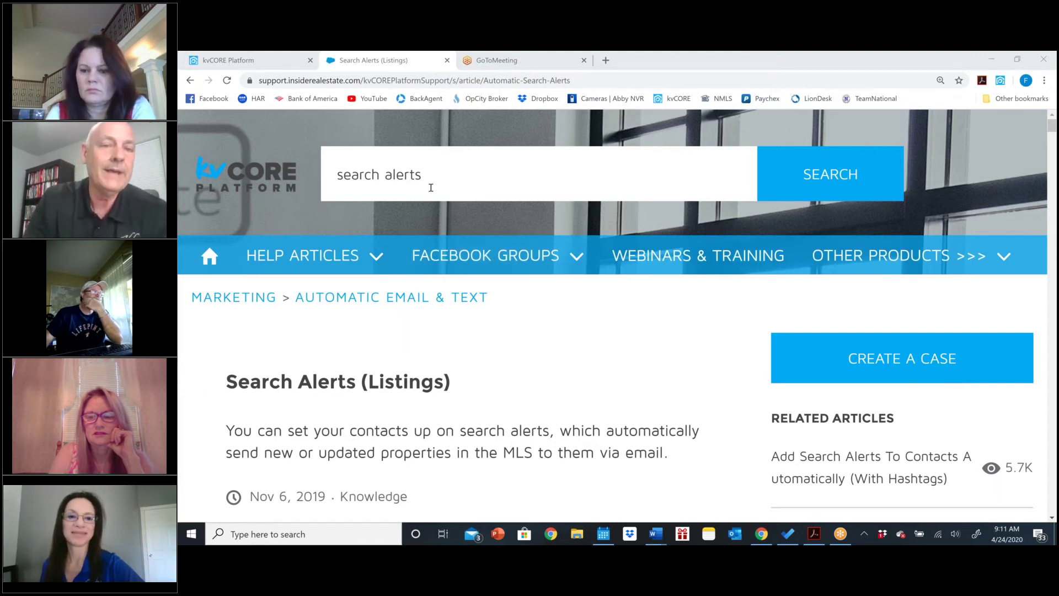
Step: Switch back to the lead's alert in kvCORE and open its settings for editing
click(249, 60)
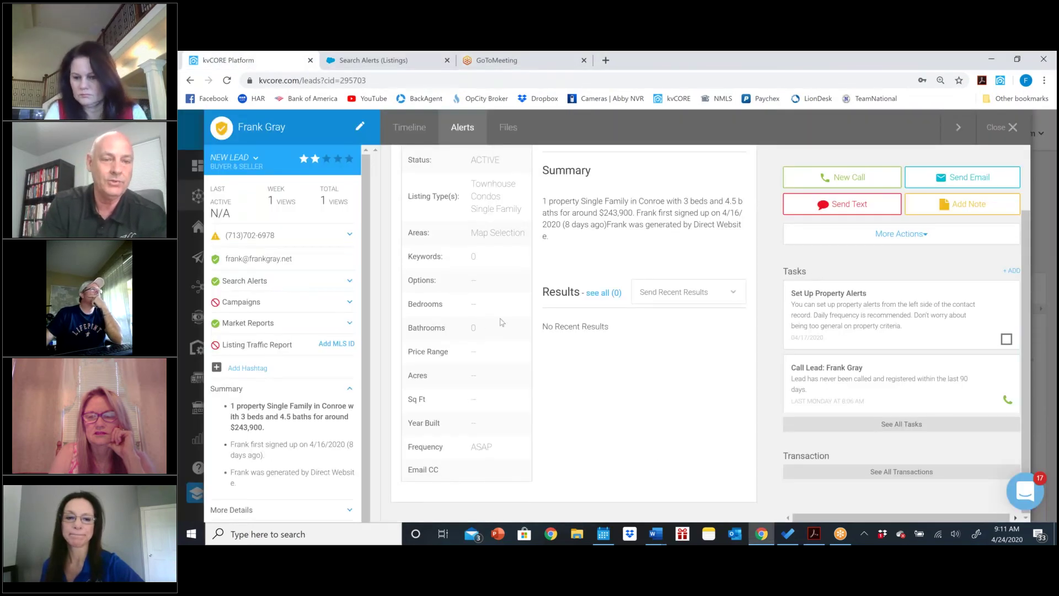
scroll(487, 325, up, 3)
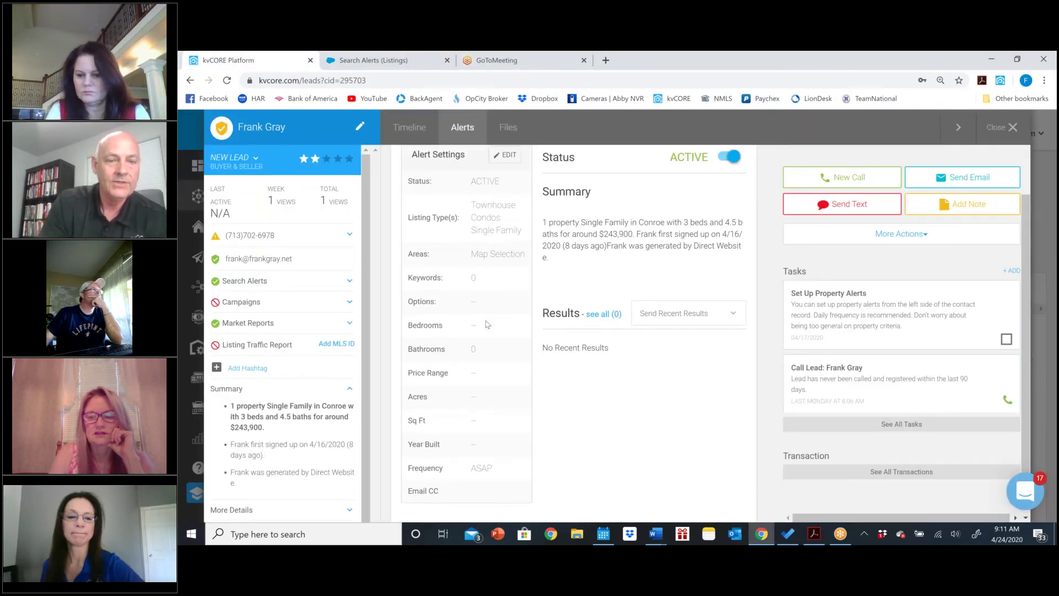
scroll(509, 193, down, 2)
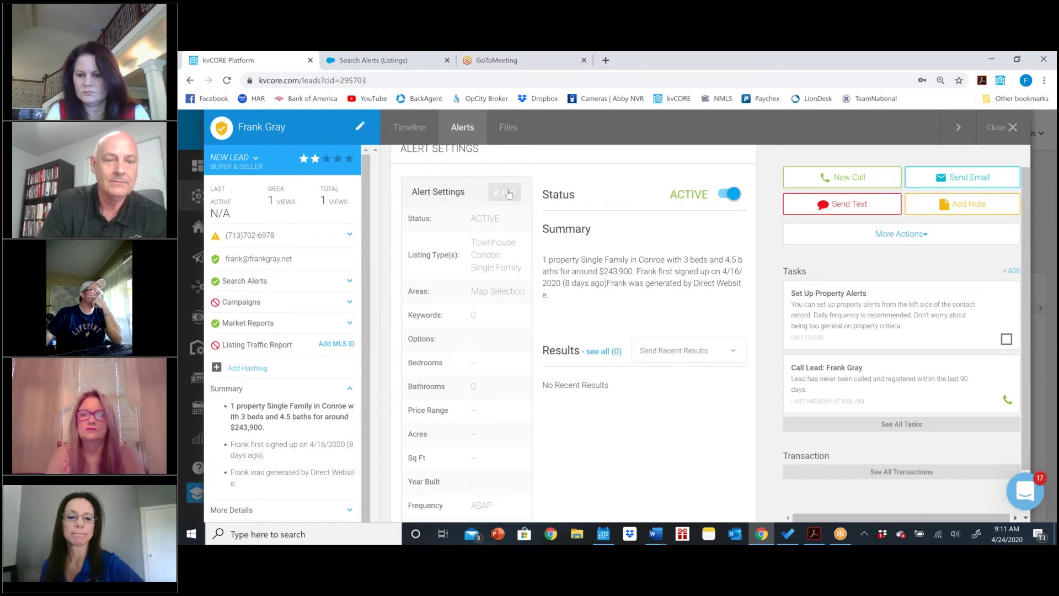
click(509, 193)
Step: Search the alert's keyword categories for "master" and clear the search text
click(560, 274)
text(a)
key(BackSpace)
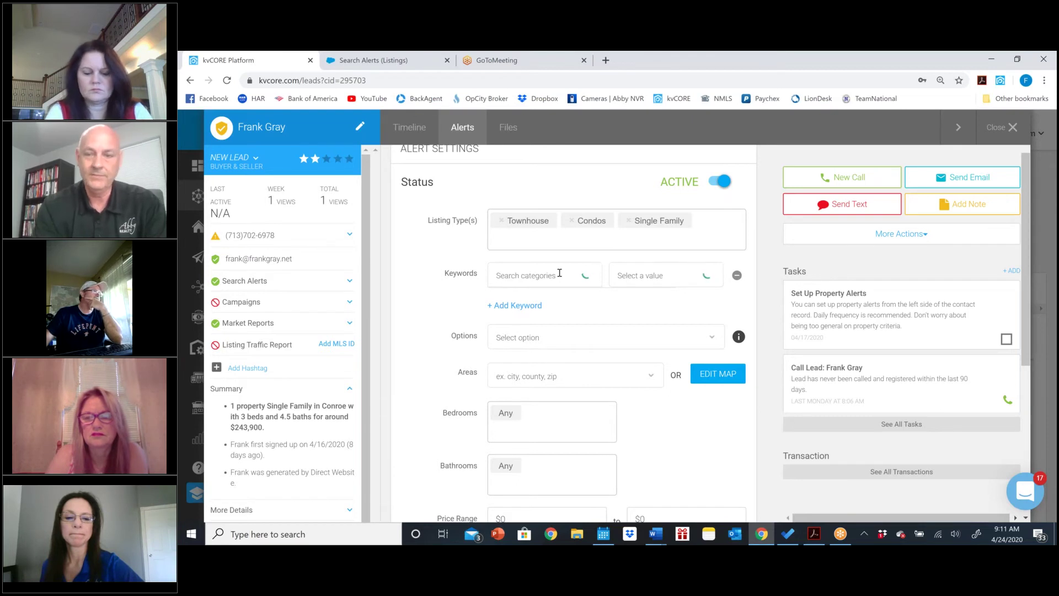
text(master)
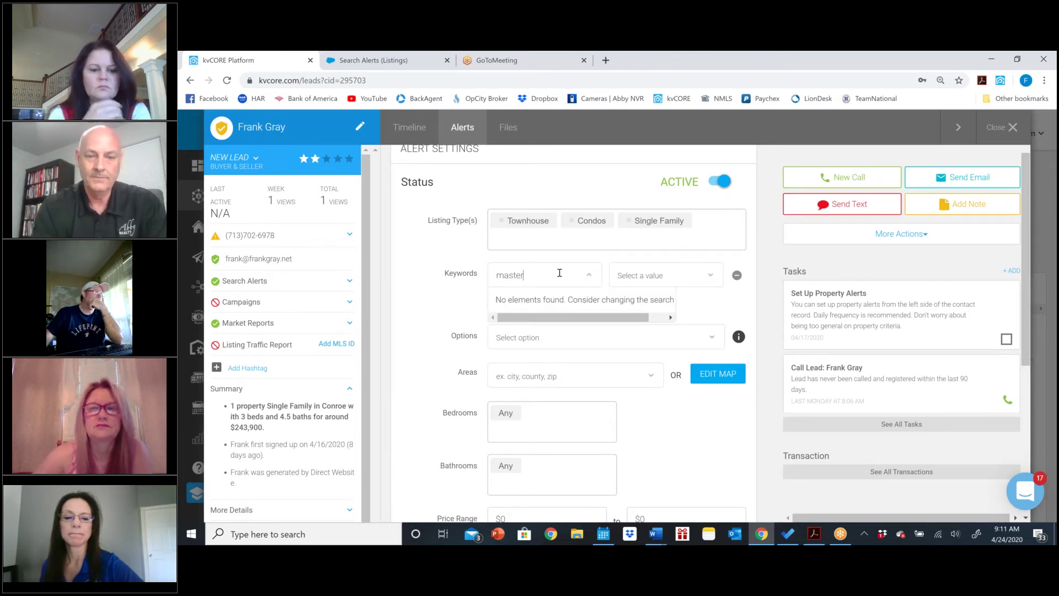
key(BackSpace)
key(BackSpace)
key(BackSpace)
key(BackSpace)
key(BackSpace)
key(BackSpace)
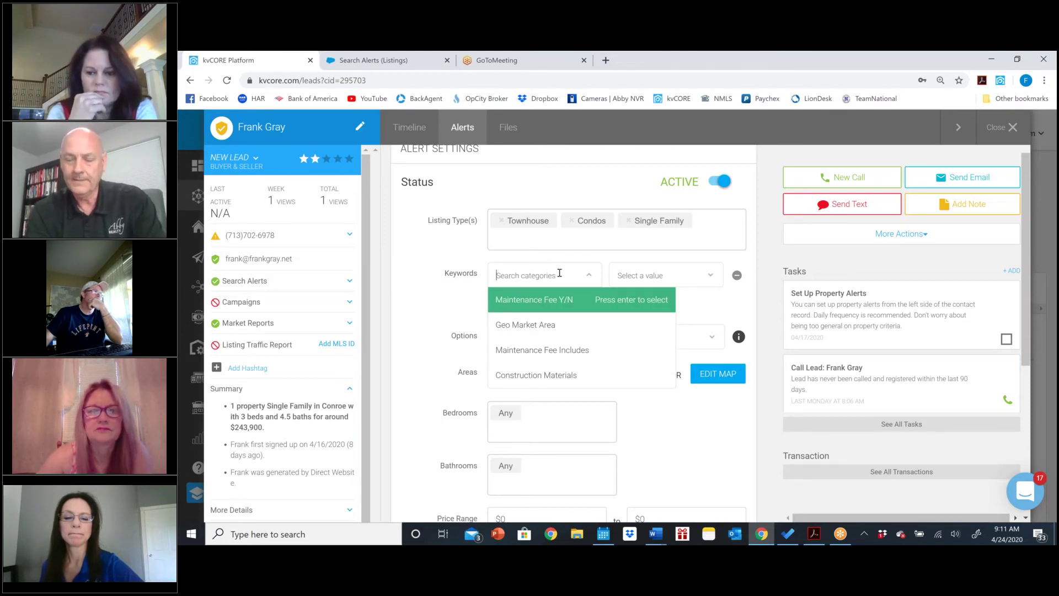
Step: Search the alert's keyword categories for "story", then clear the search text and close the category list
text(sotry)
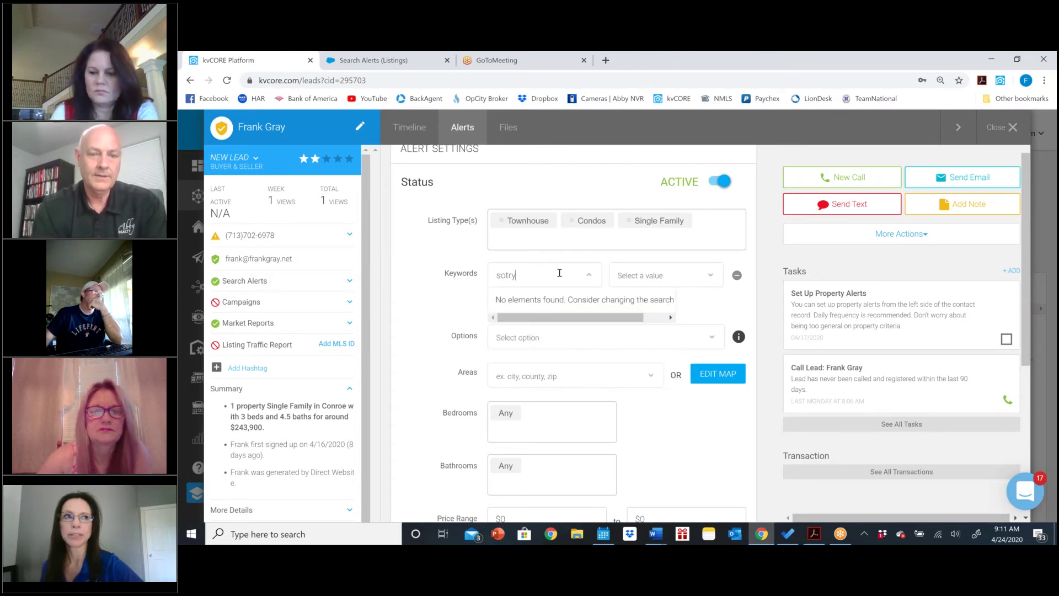
key(BackSpace)
key(BackSpace)
key(BackSpace)
key(BackSpace)
text(tory)
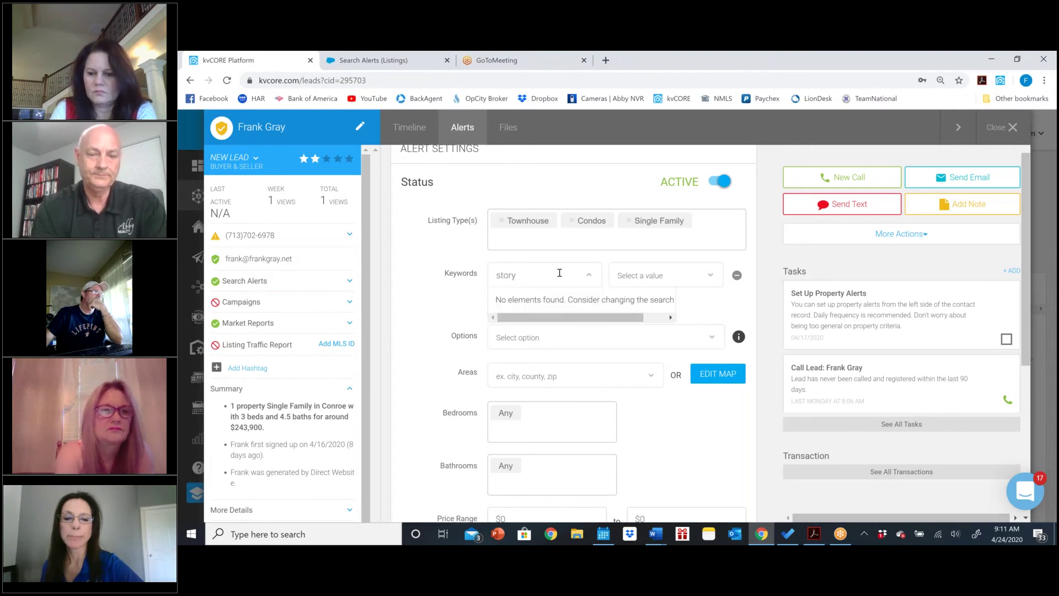
key(BackSpace)
key(BackSpace)
key(BackSpace)
key(BackSpace)
key(BackSpace)
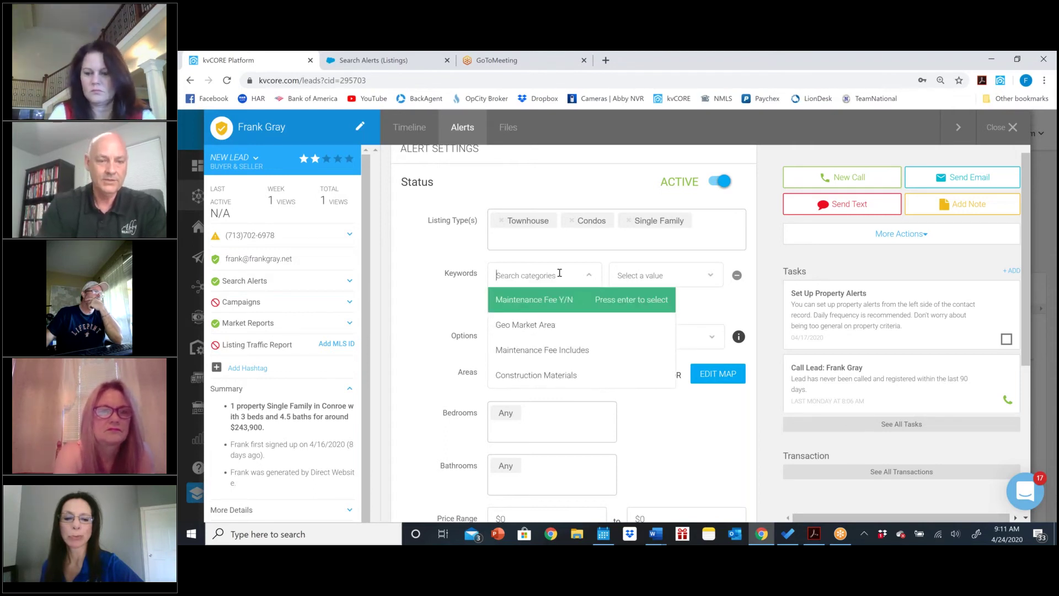
click(438, 356)
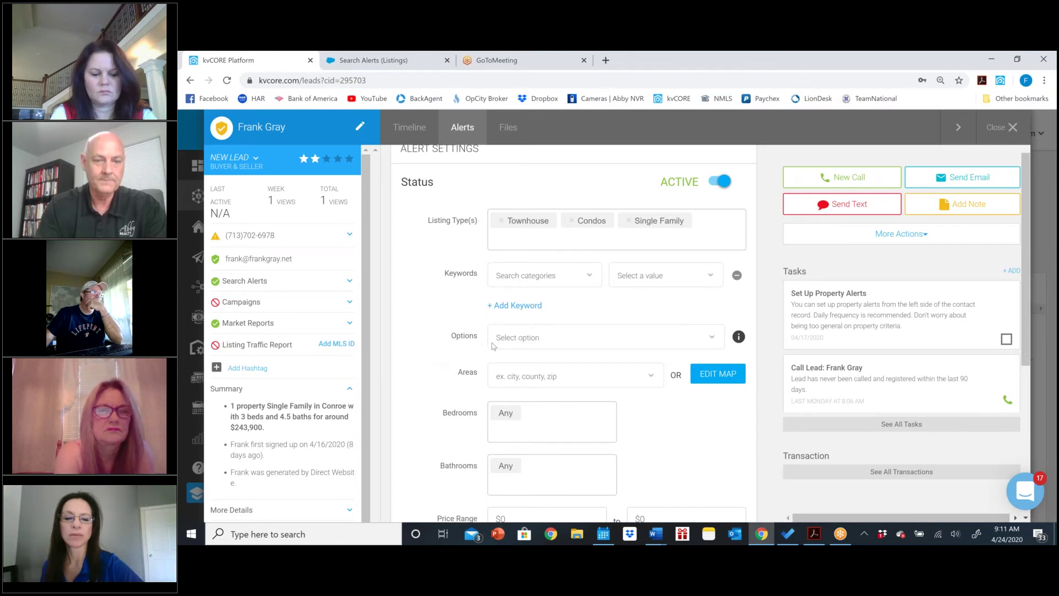
Step: Search the alert's property options for "master", clear the search text and close the list without choosing an option
click(506, 337)
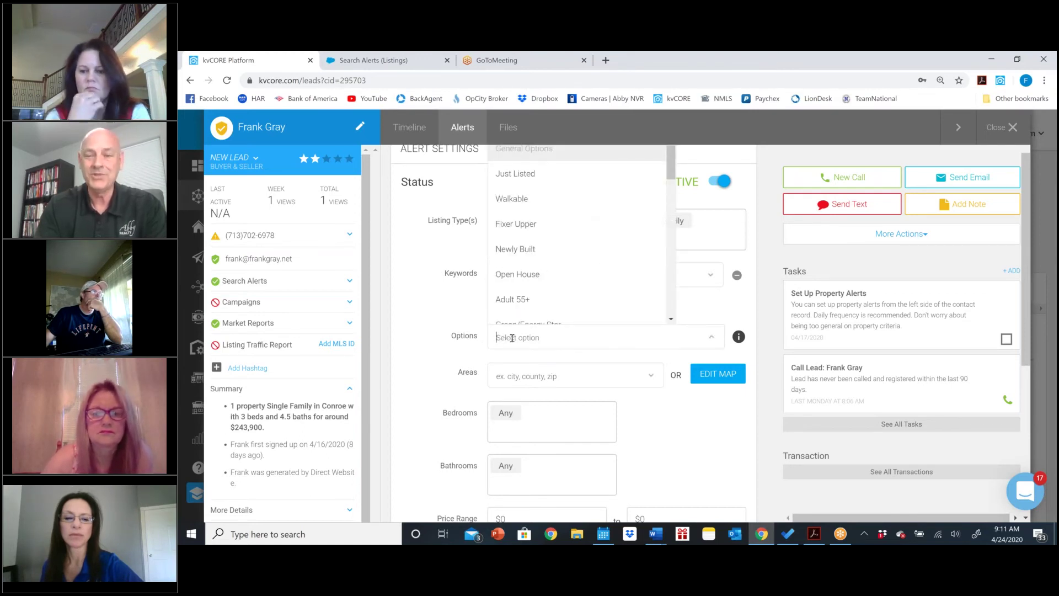
text(master)
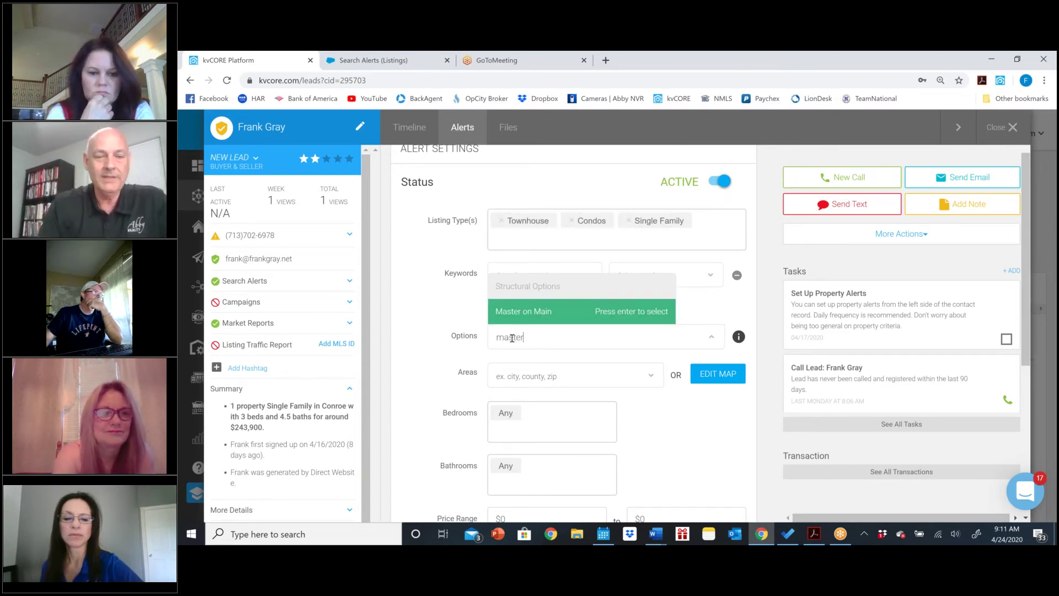
drag(523, 338, 476, 347)
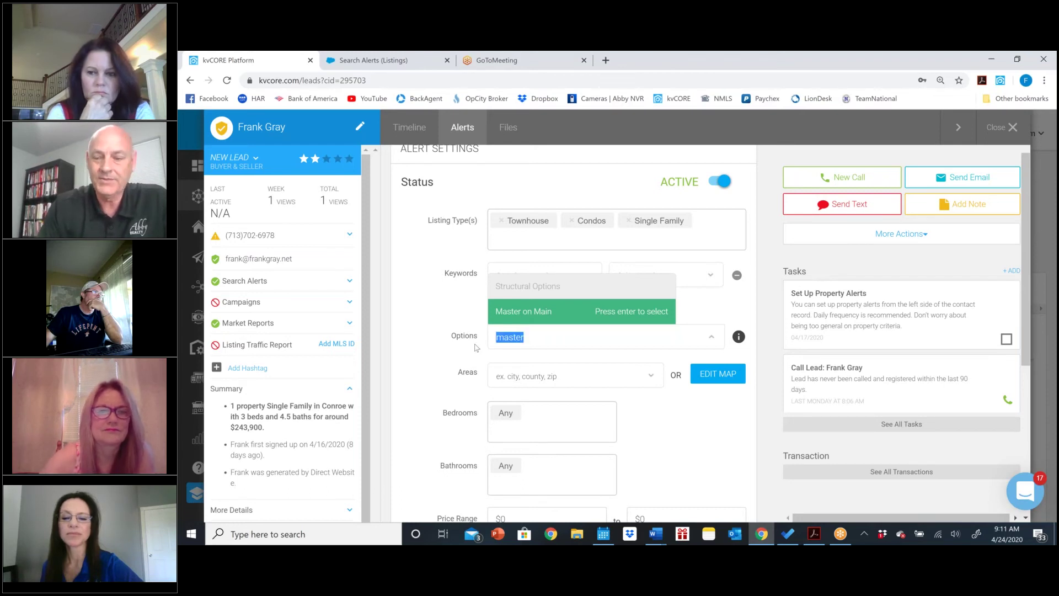
key(BackSpace)
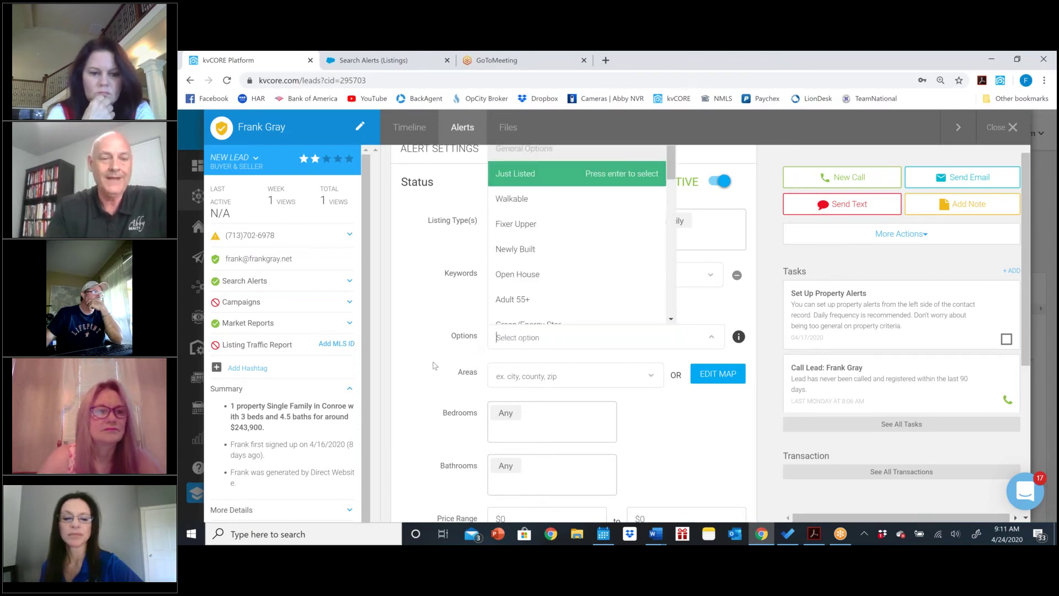
click(434, 365)
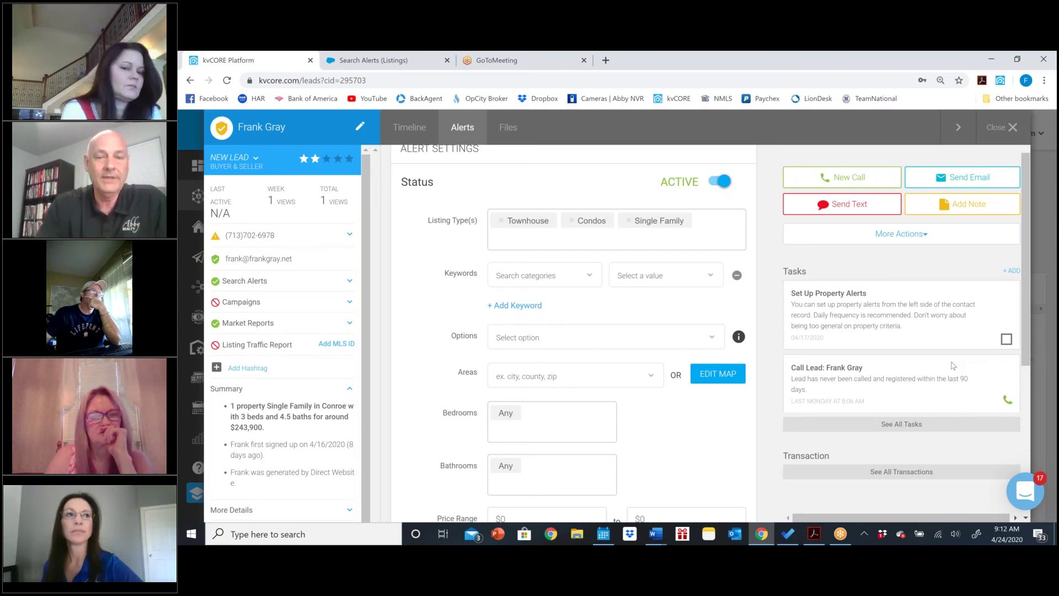
Step: Switch the first alert's status to inactive and back to active
click(723, 181)
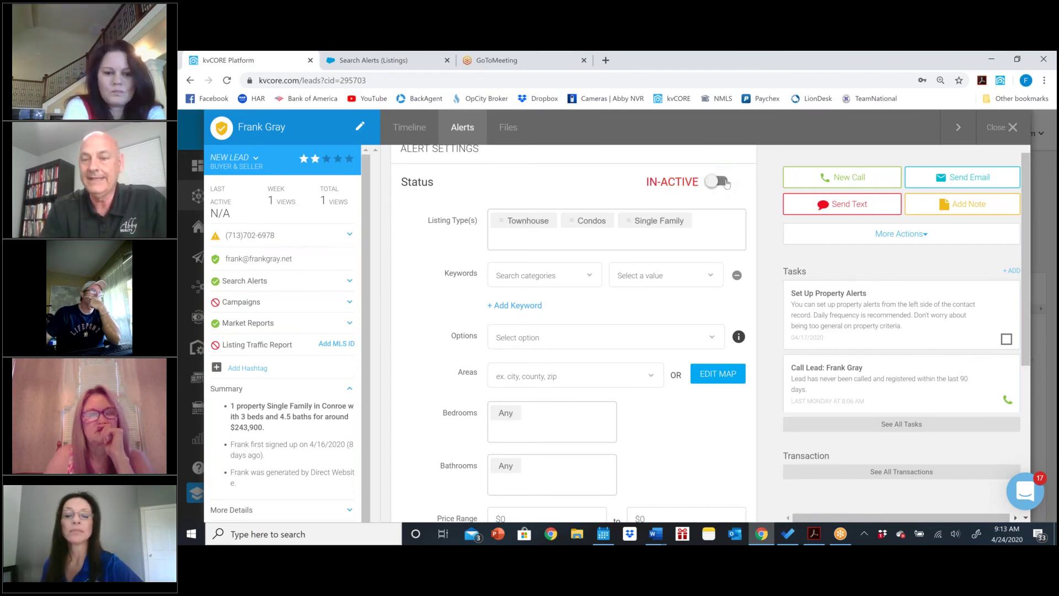
scroll(487, 189, up, 1)
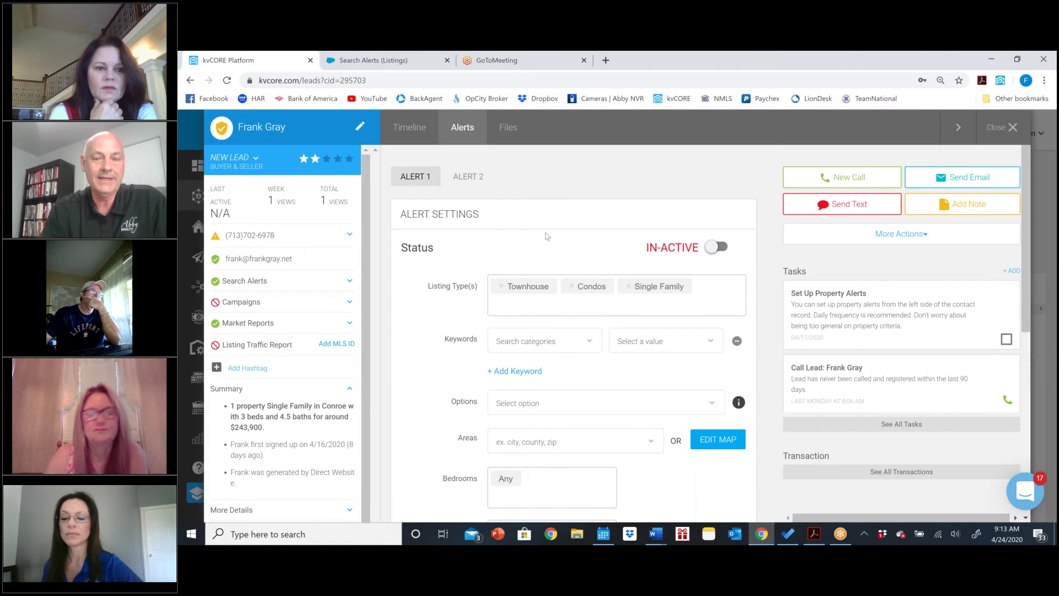
click(712, 248)
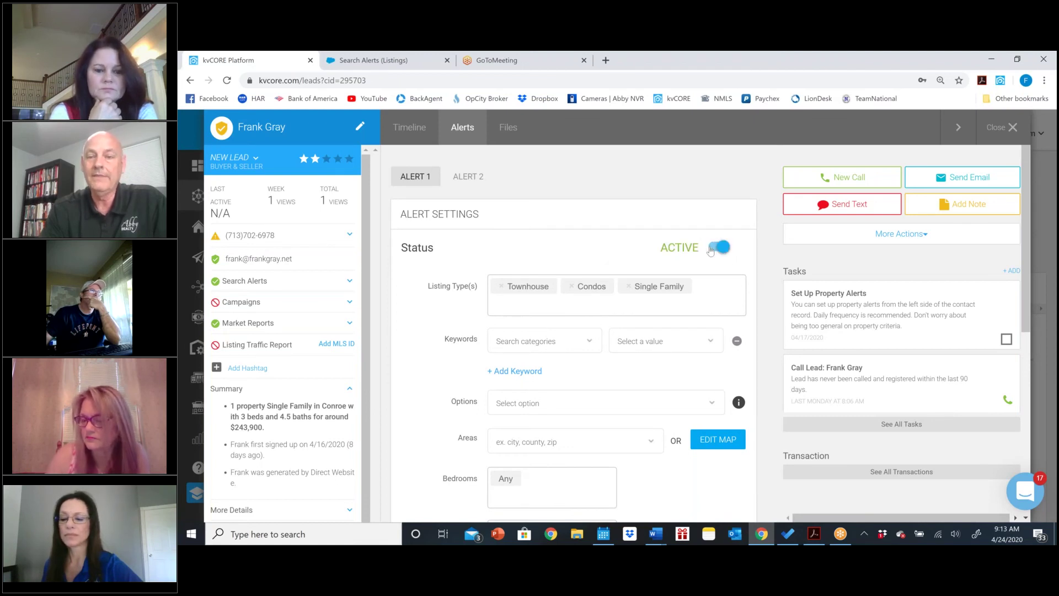